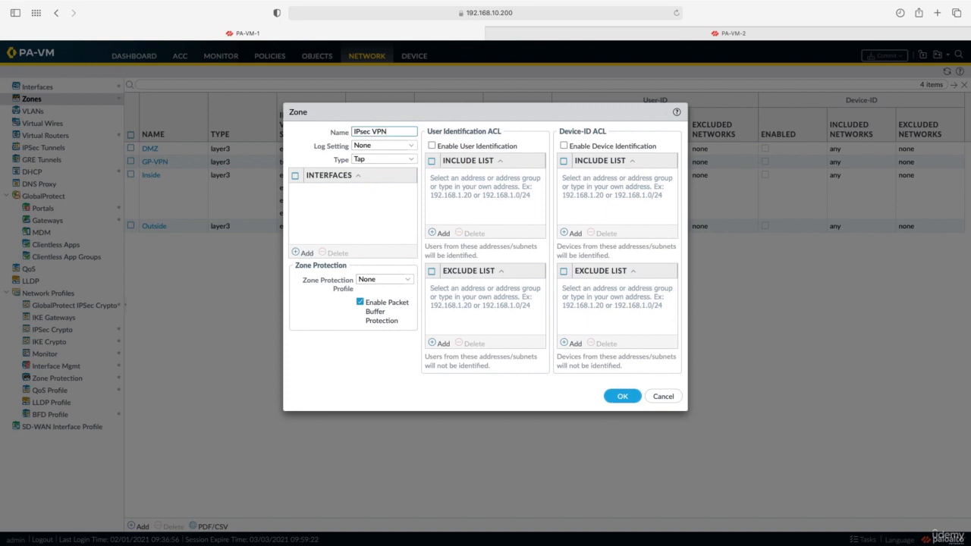
Save the IPsec VPN zone as Layer3 and bring up the Tunnel interfaces list
left_click(407, 162)
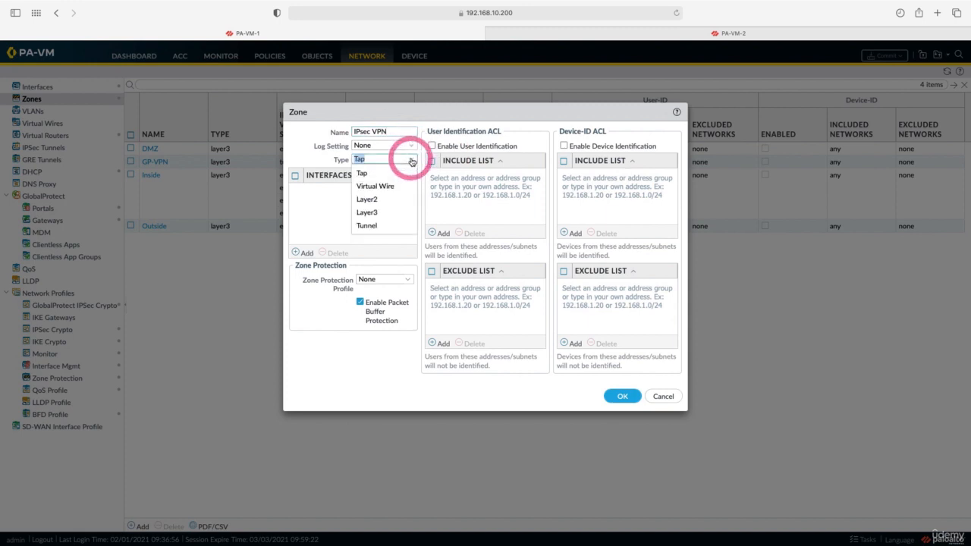
left_click(387, 212)
left_click(620, 397)
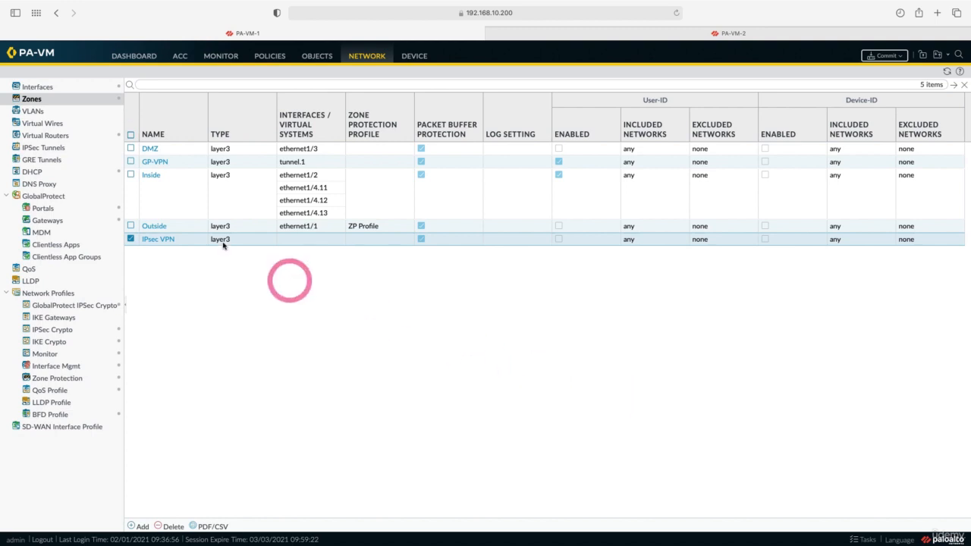
left_click(40, 87)
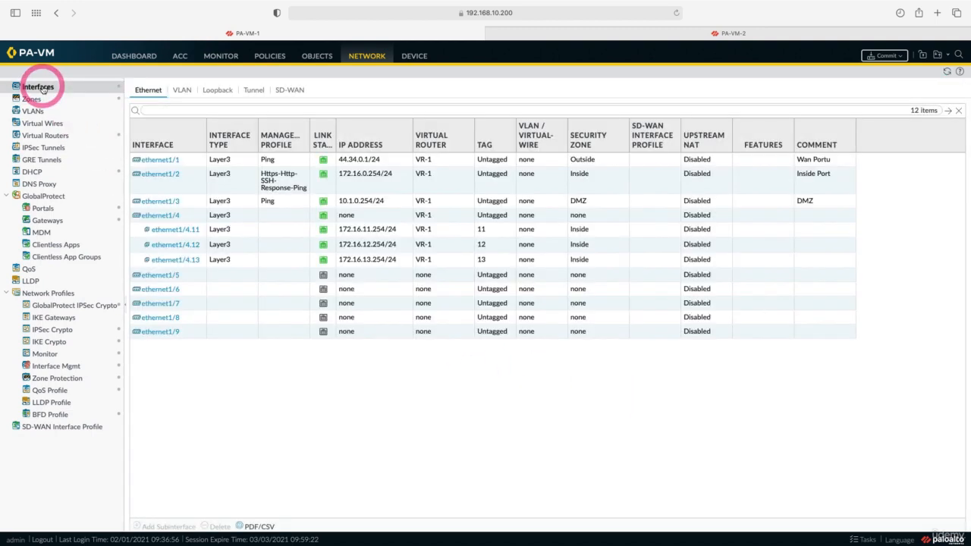
left_click(255, 91)
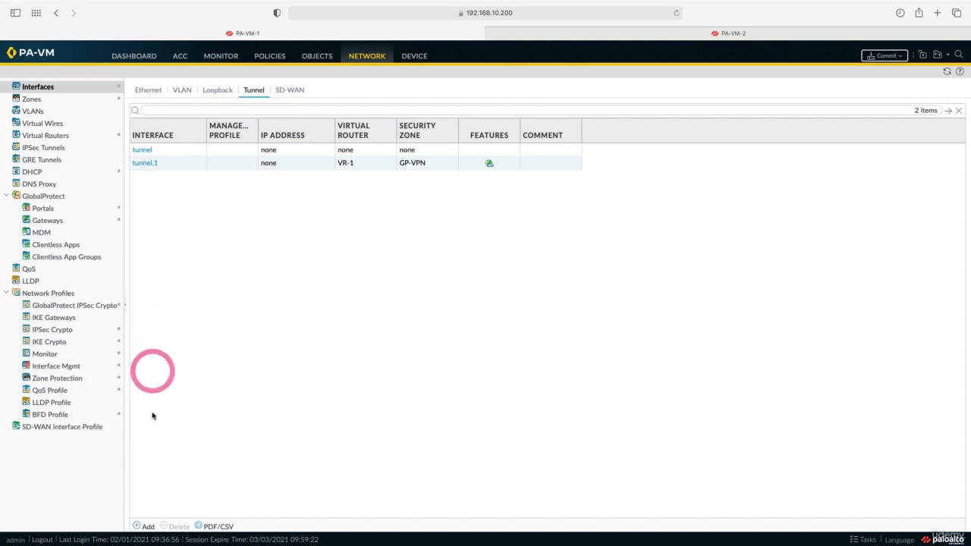
Create tunnel interface number 2 on virtual router VR-1 in the IPsec VPN zone
left_click(145, 525)
left_click(583, 239)
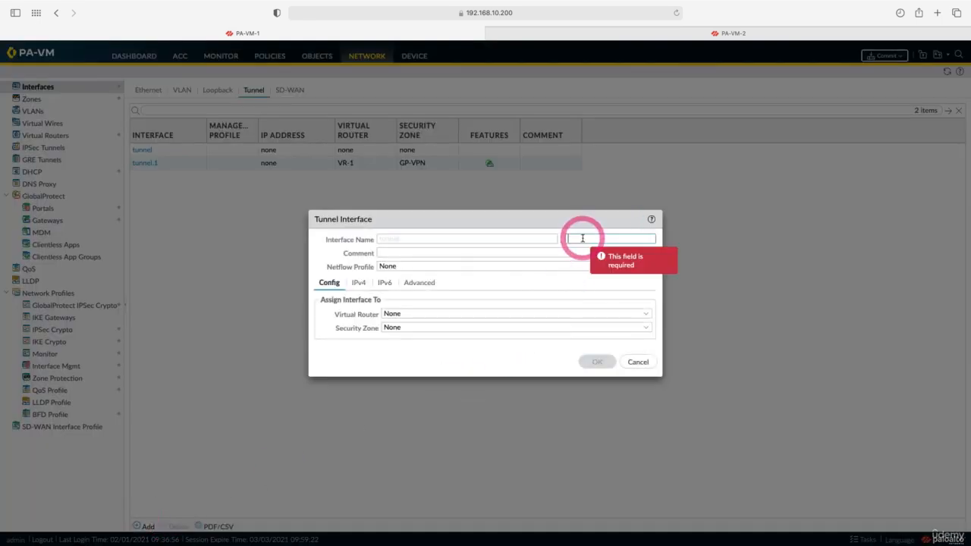
type("2")
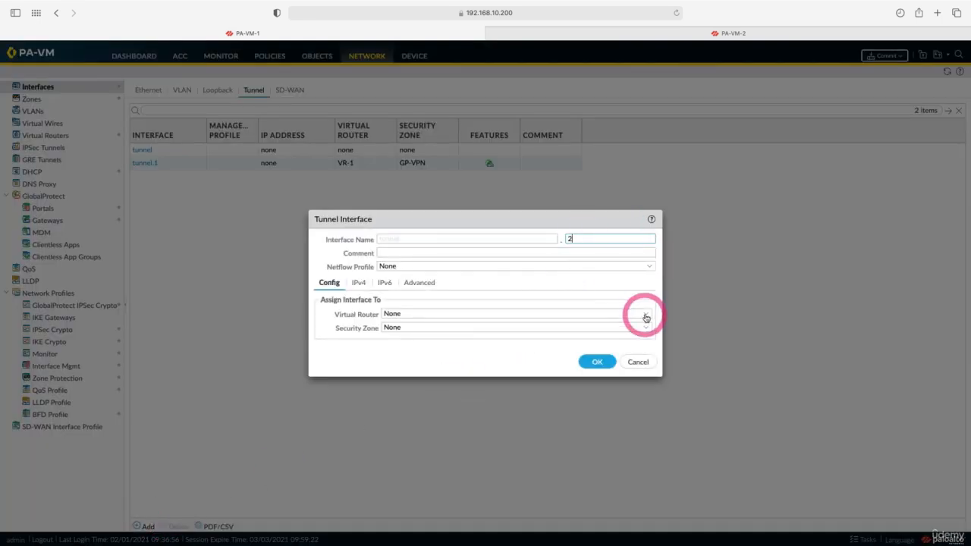
left_click(643, 313)
left_click(625, 343)
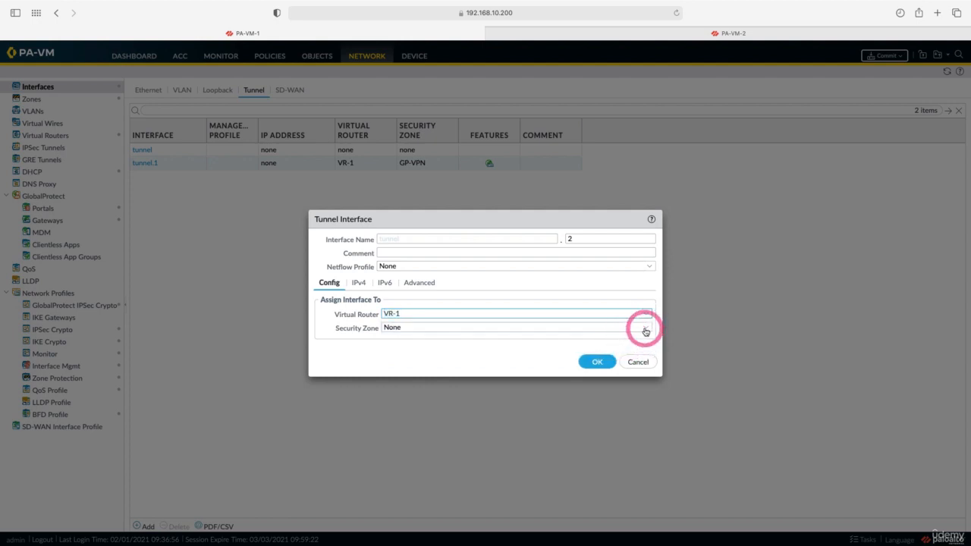
left_click(644, 328)
left_click(584, 393)
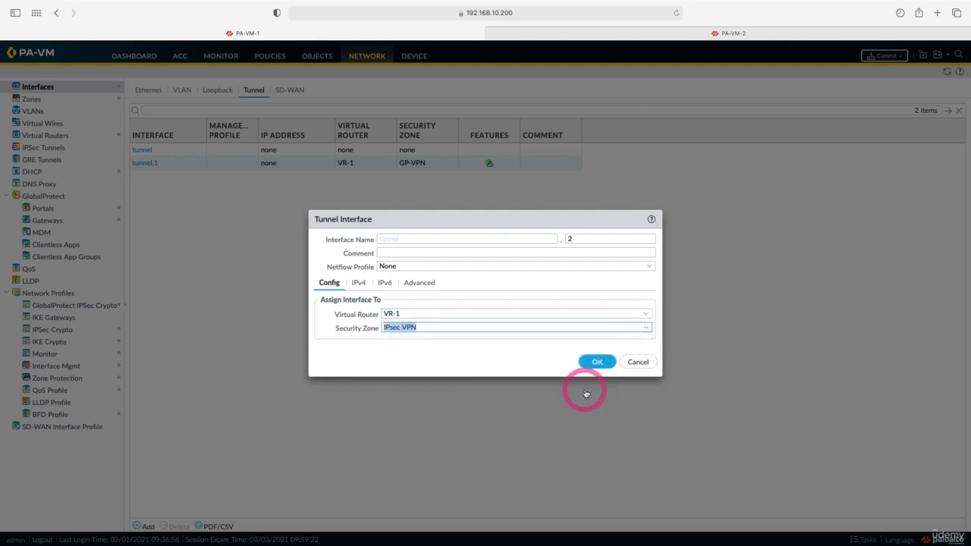
Give the tunnel IPv4 address 10.4.0.1/30 and save tunnel.2
left_click(360, 285)
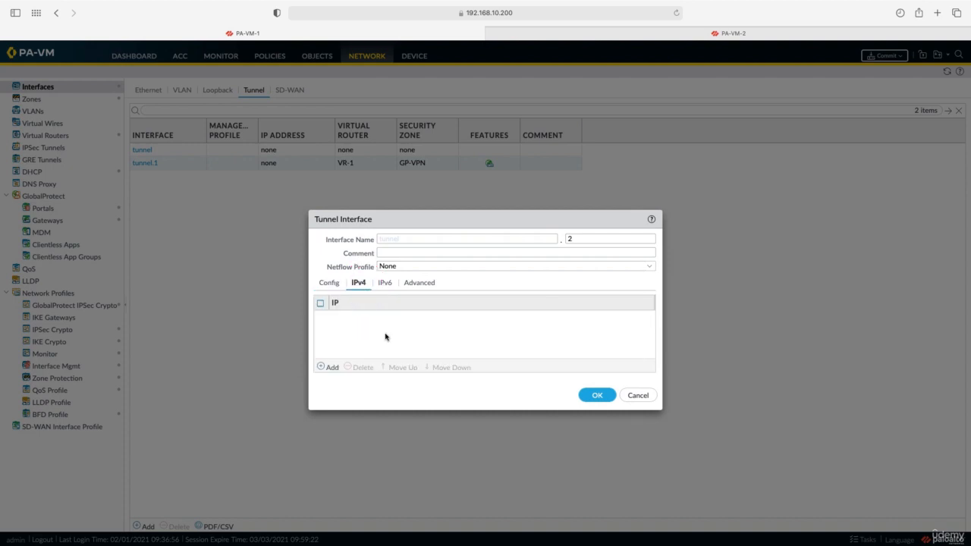
left_click(329, 367)
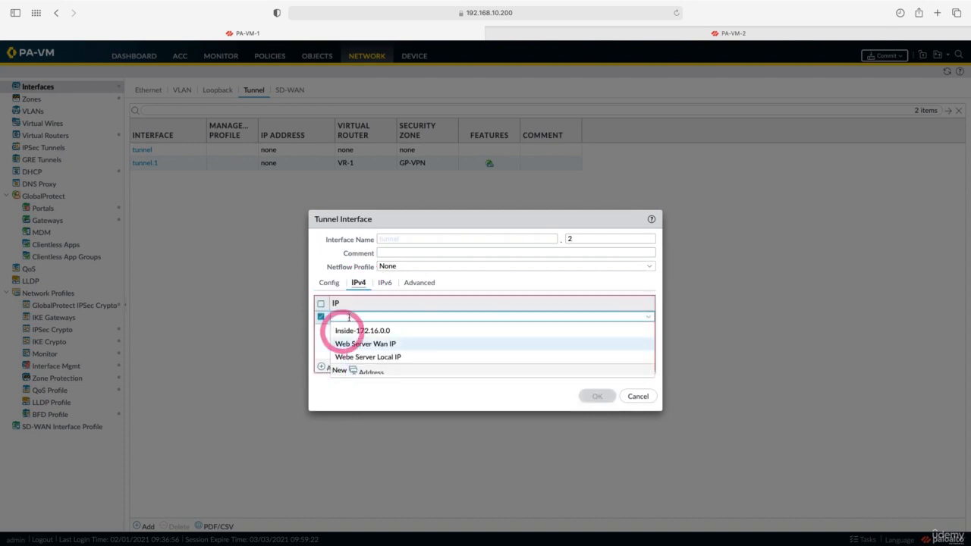
type("10.4.0.1/30")
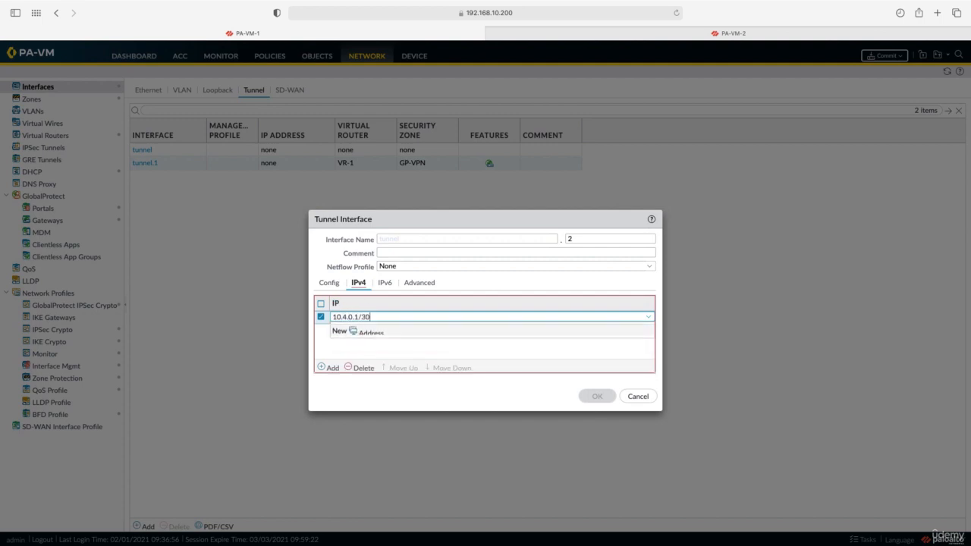
left_click(461, 396)
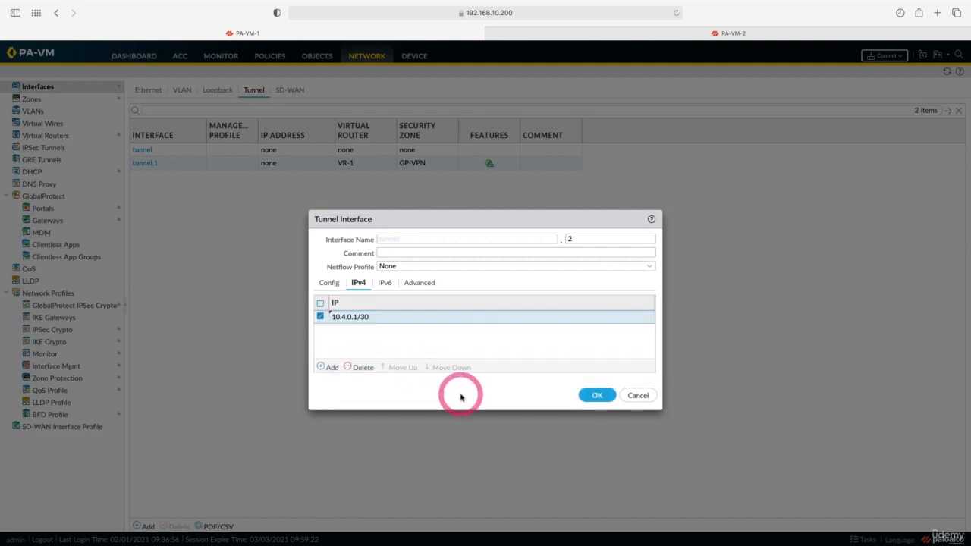
left_click(597, 395)
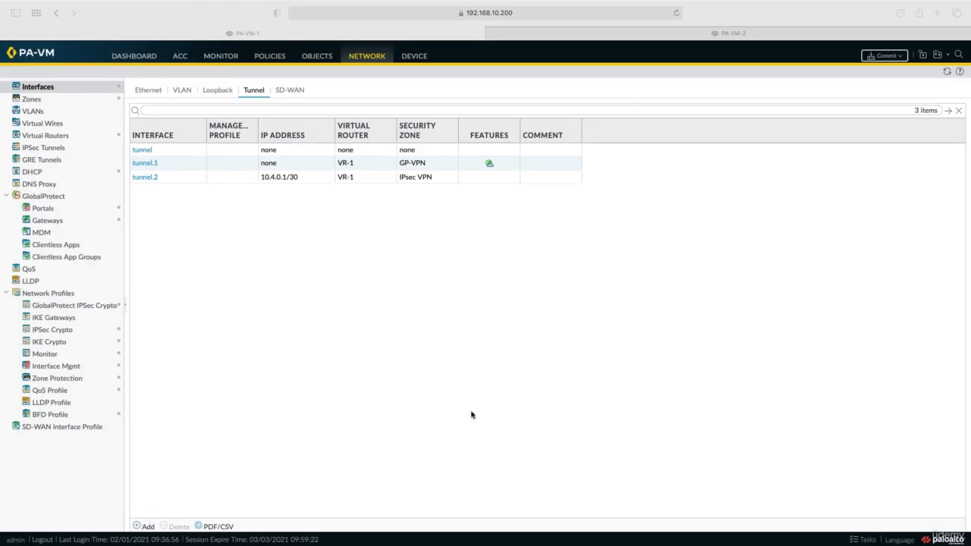
Add IKE crypto profile IKE-Phase-1 with DH group5, aes-192-cbc encryption and sha256 authentication
left_click(50, 342)
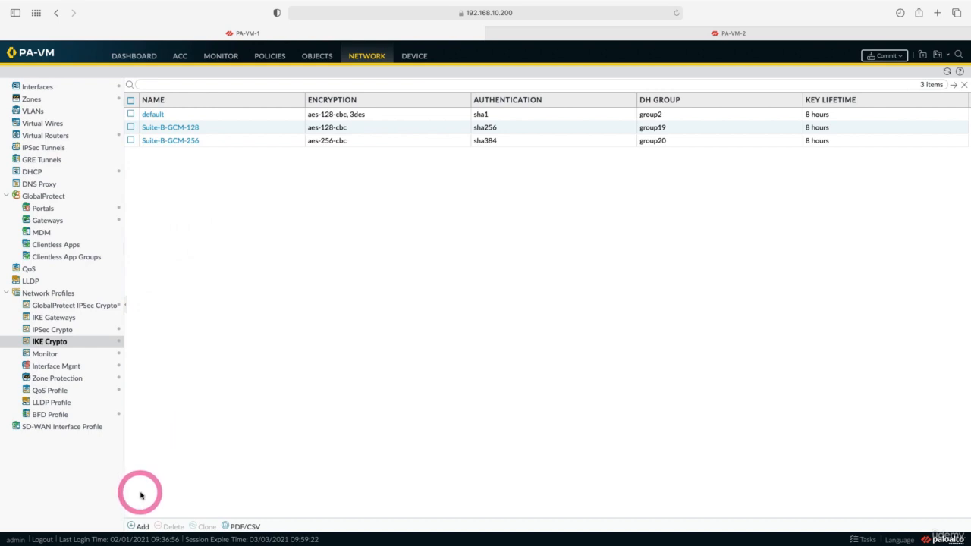
left_click(142, 527)
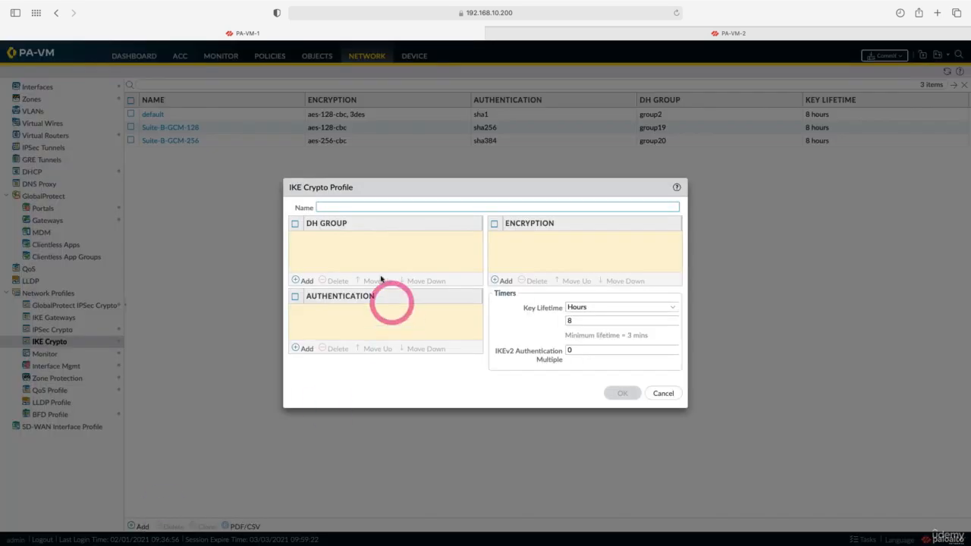
type("IKE-Phase-1")
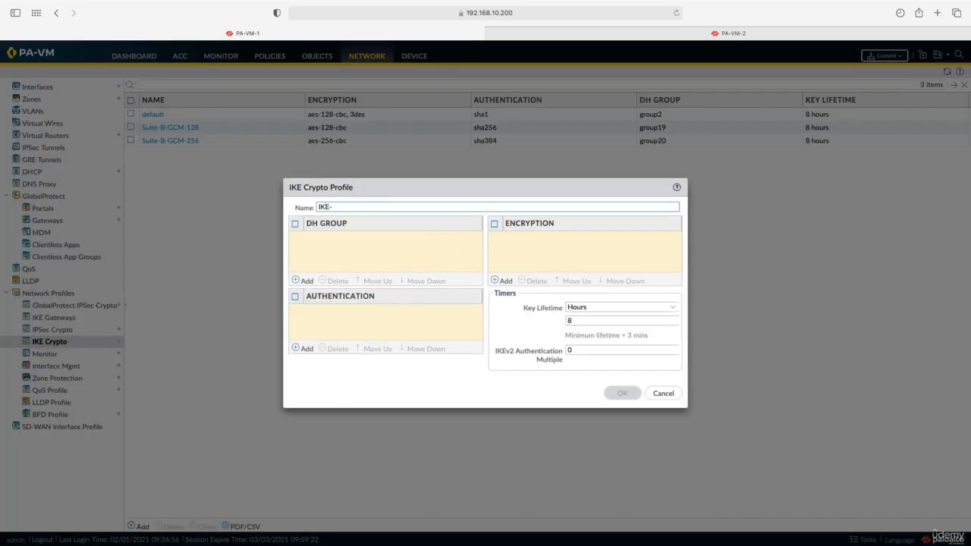
left_click(305, 281)
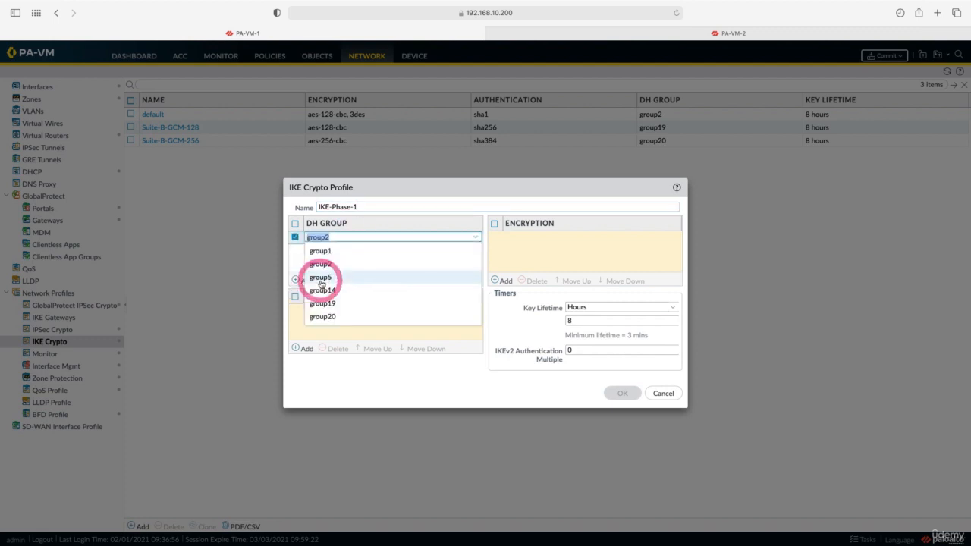
left_click(321, 279)
left_click(502, 280)
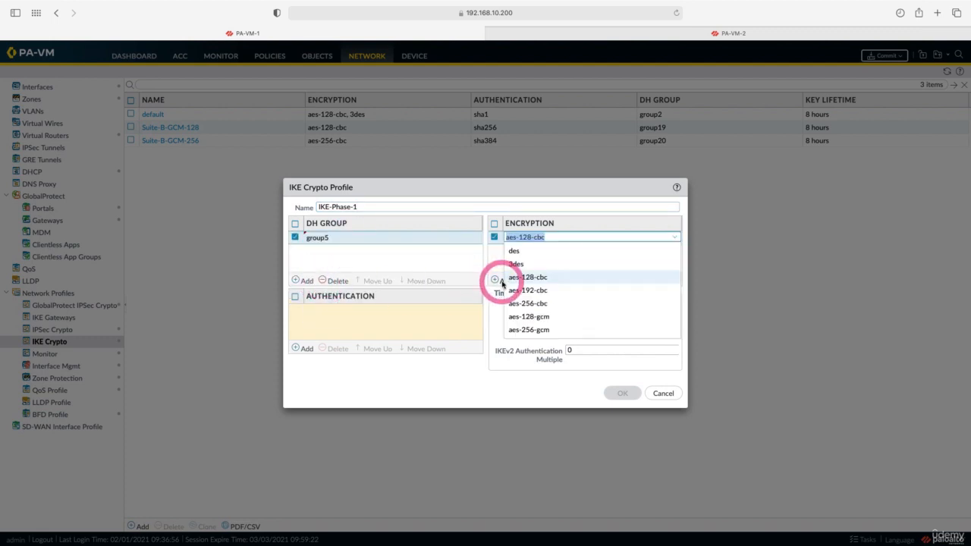
left_click(528, 292)
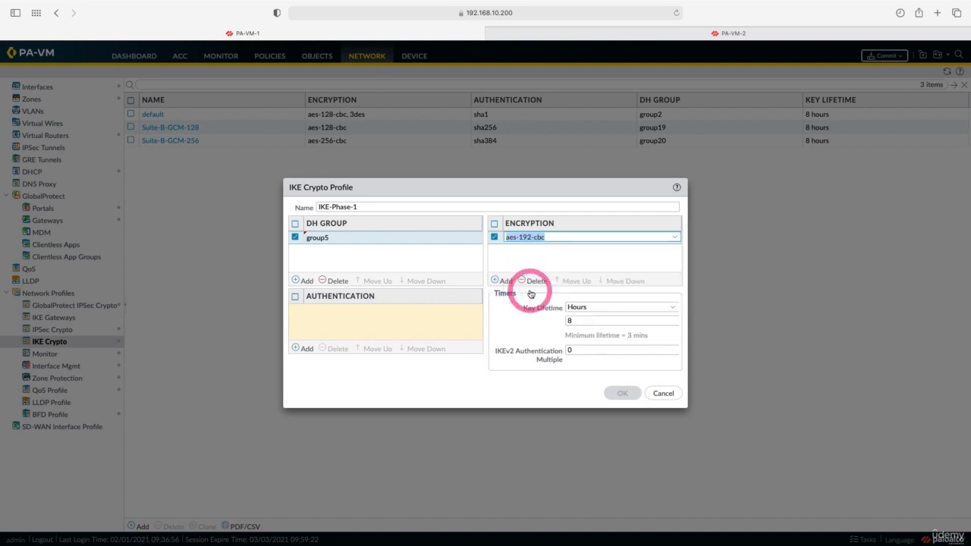
left_click(304, 349)
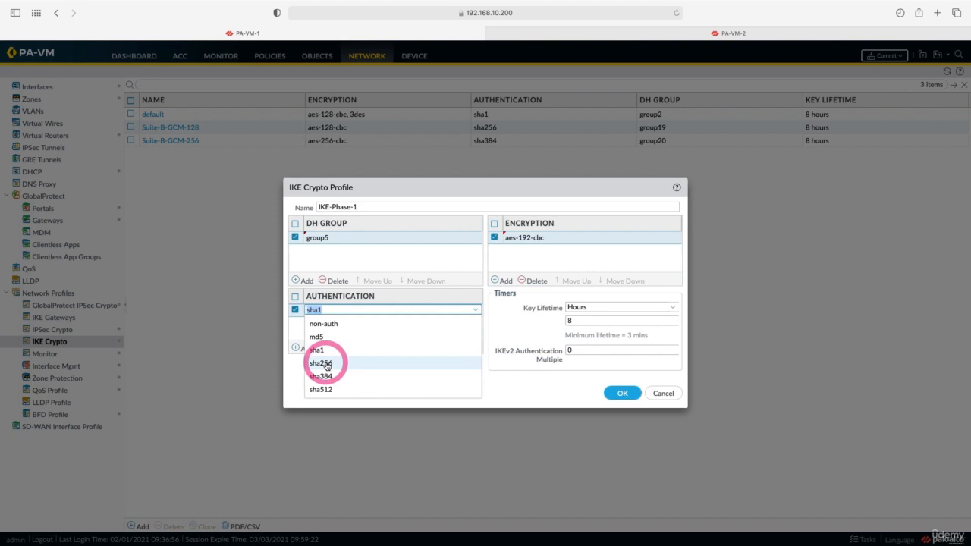
left_click(325, 365)
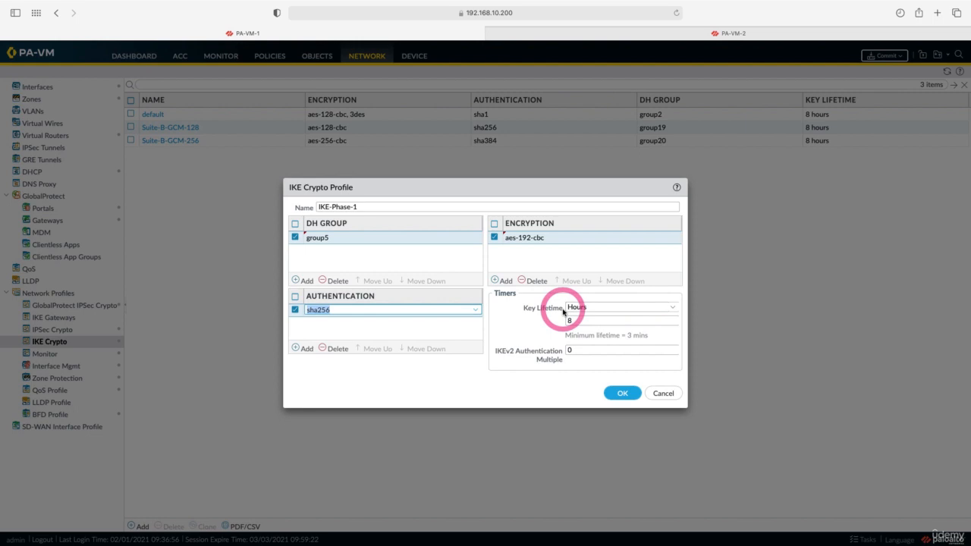
left_click(621, 393)
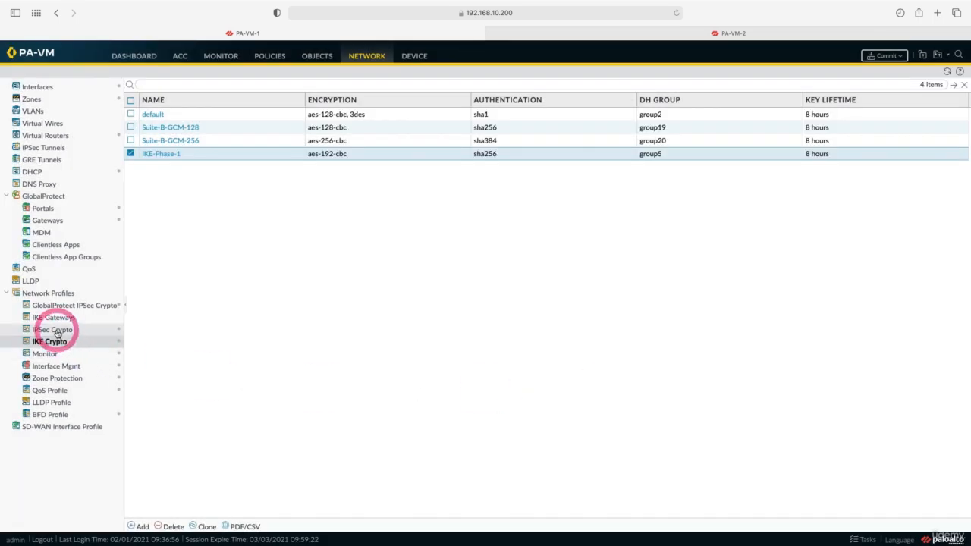
Add IPsec crypto profile IPsec-Phase-2 with aes-192-cbc encryption and sha1 authentication
left_click(57, 332)
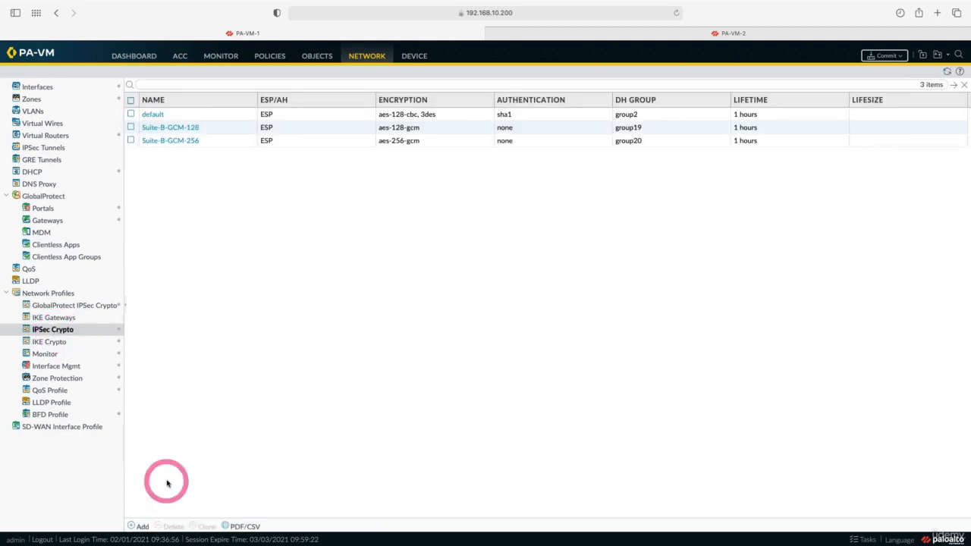
left_click(143, 527)
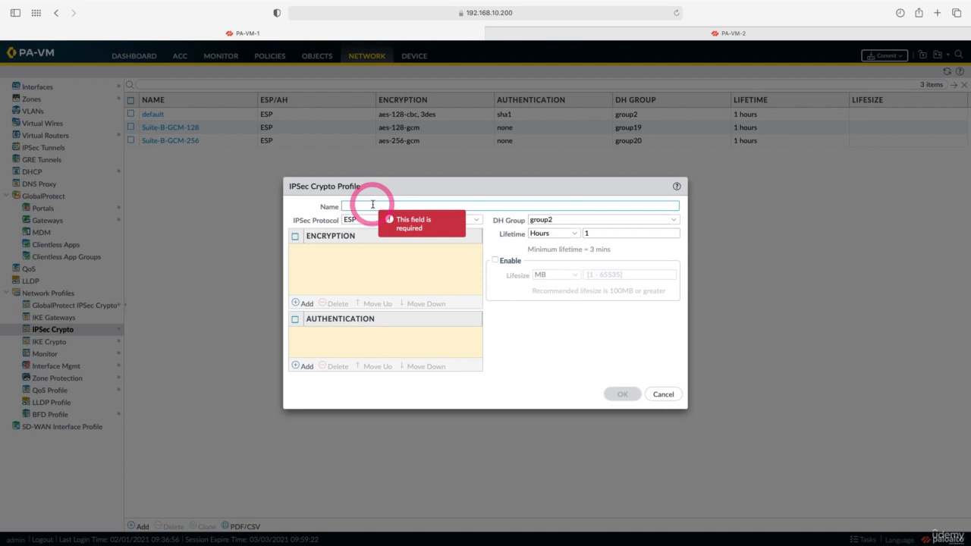
type("IPsec-Phase-2")
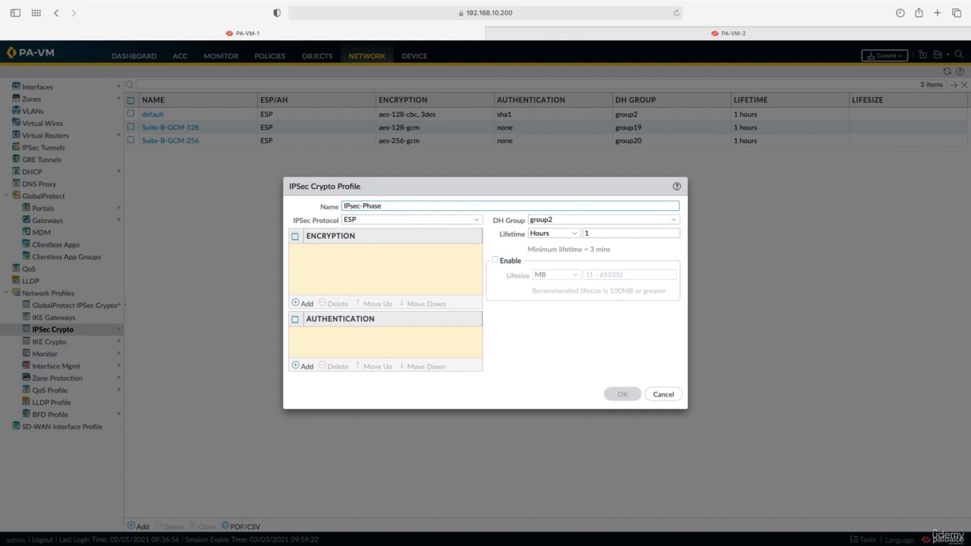
left_click(298, 302)
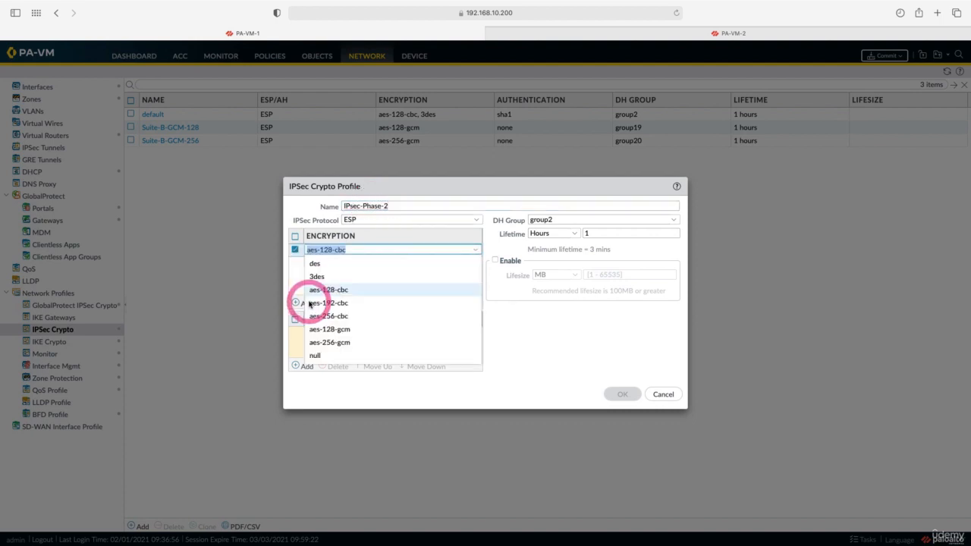
left_click(326, 302)
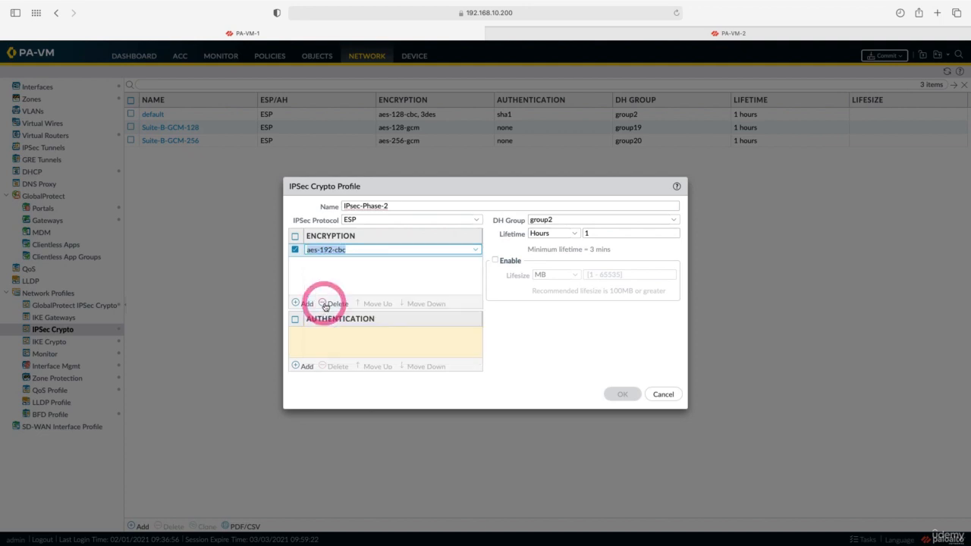
left_click(308, 367)
left_click(318, 370)
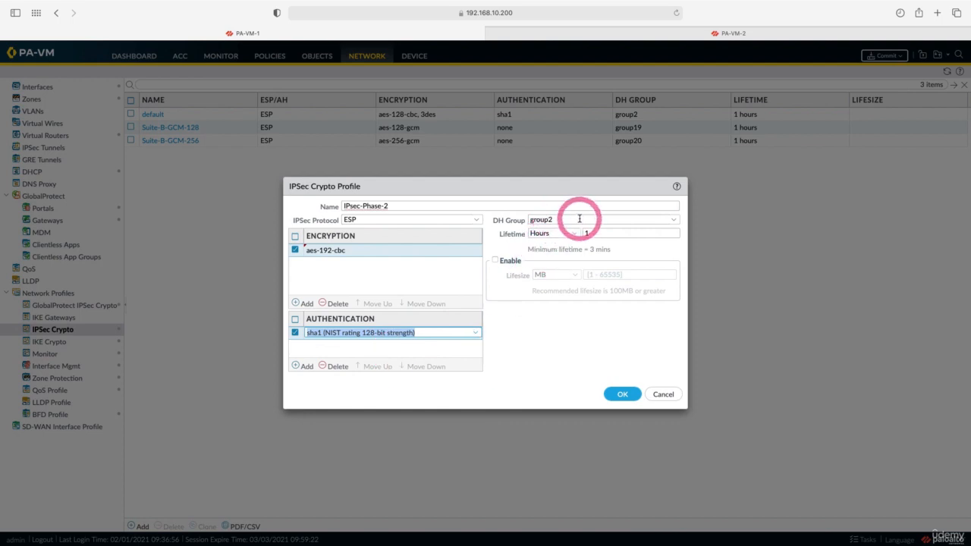
left_click(621, 395)
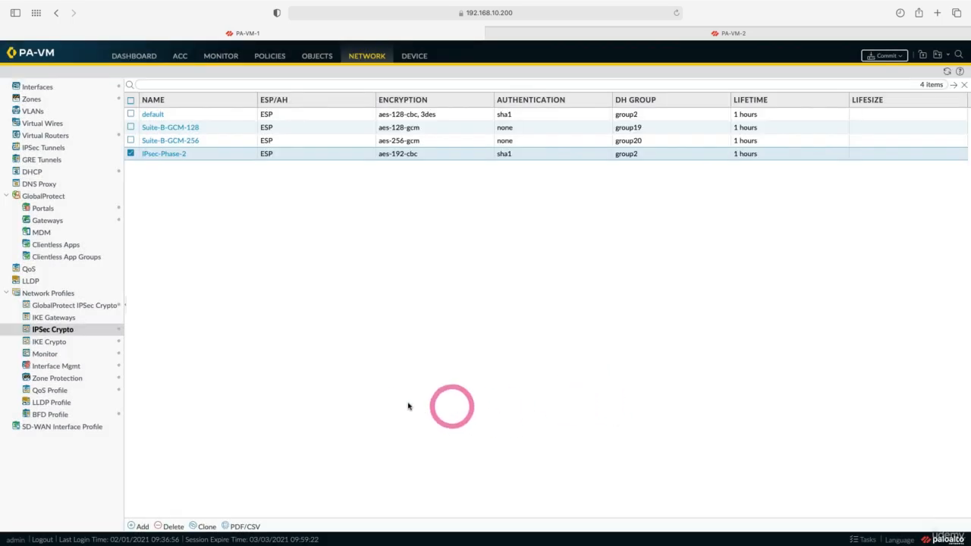
left_click(54, 319)
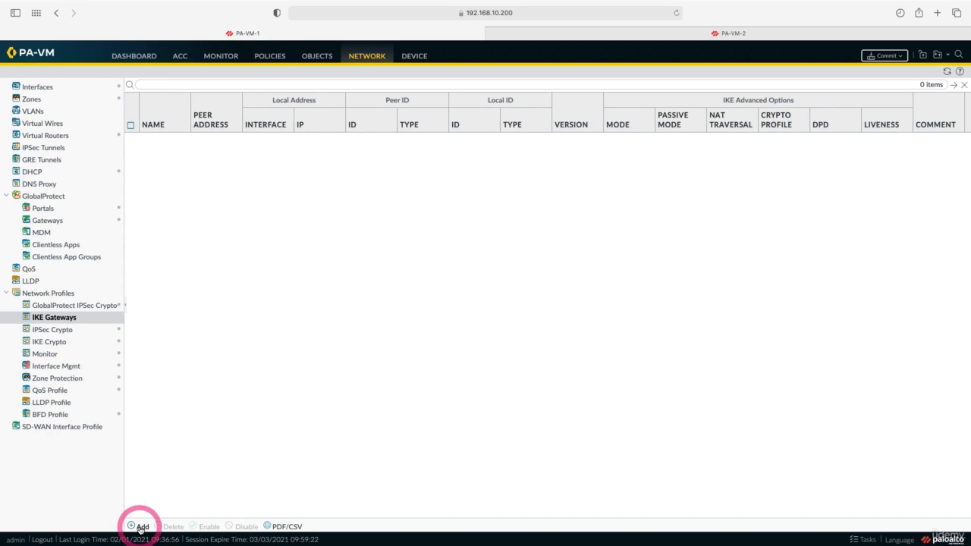
Create IKEv2-only gateway Ist-Ank-Gw on ethernet1/1 with local IP 44.34.0.1/24
left_click(140, 527)
left_click(443, 203)
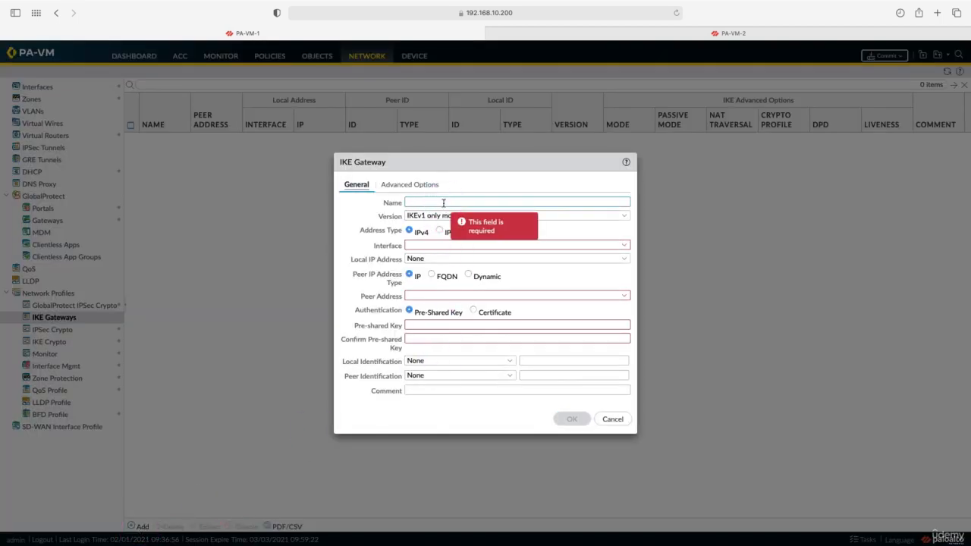
type("Ist-Ank-Gw")
left_click(442, 202)
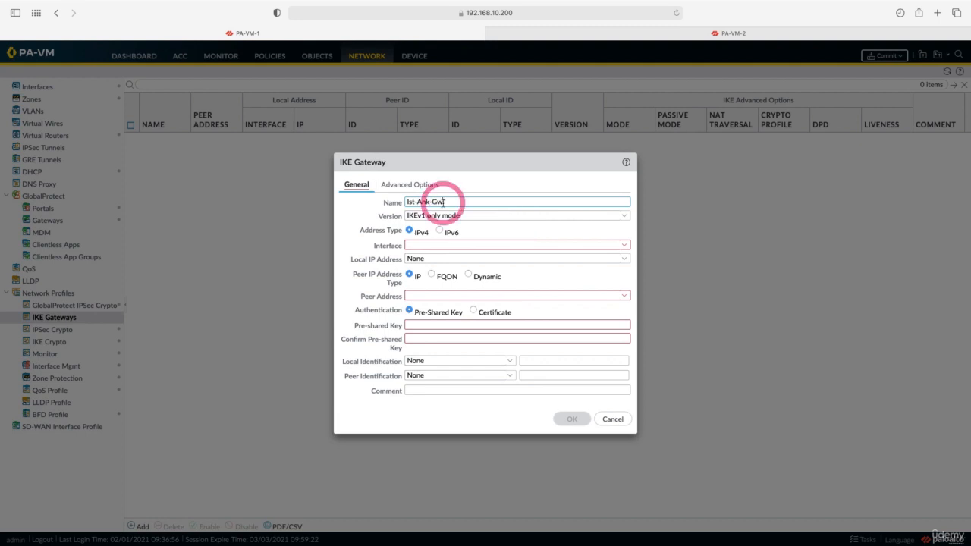
left_click(621, 219)
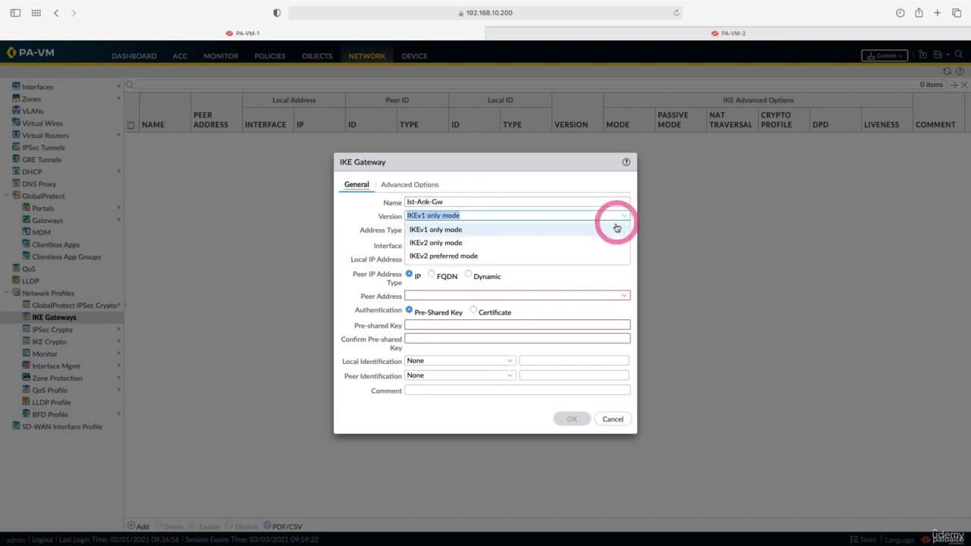
left_click(613, 242)
left_click(625, 246)
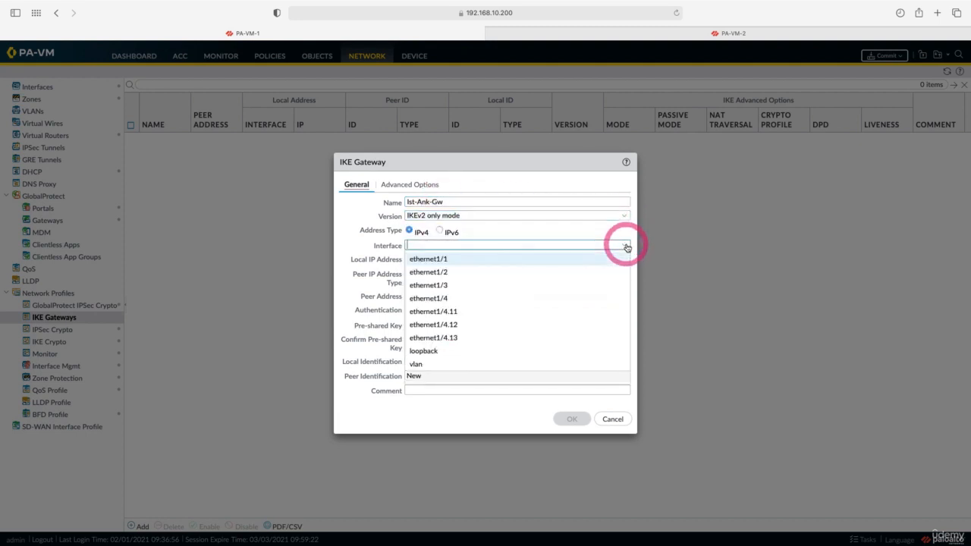
left_click(626, 259)
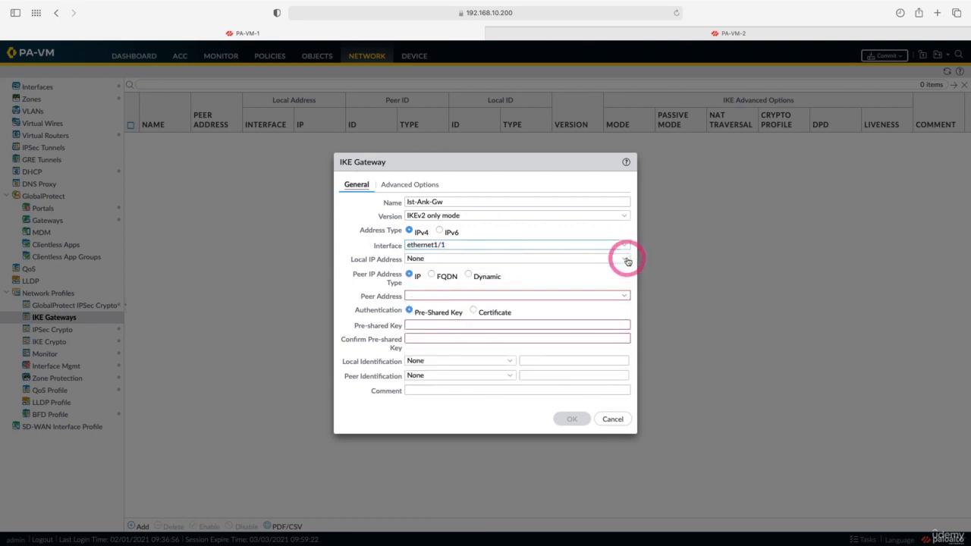
left_click(625, 258)
left_click(603, 287)
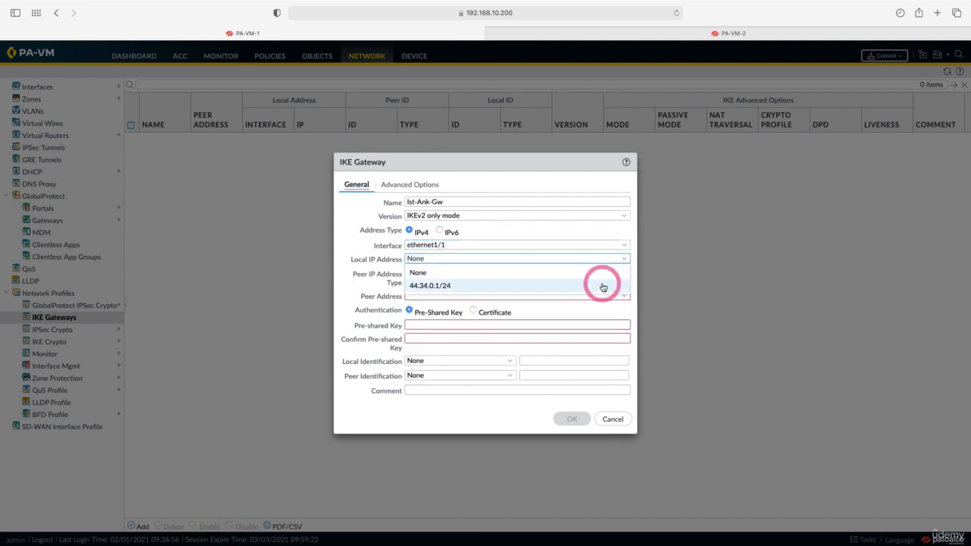
Set peer address 44.34.0.2 and enter and confirm the pre-shared key
left_click(547, 295)
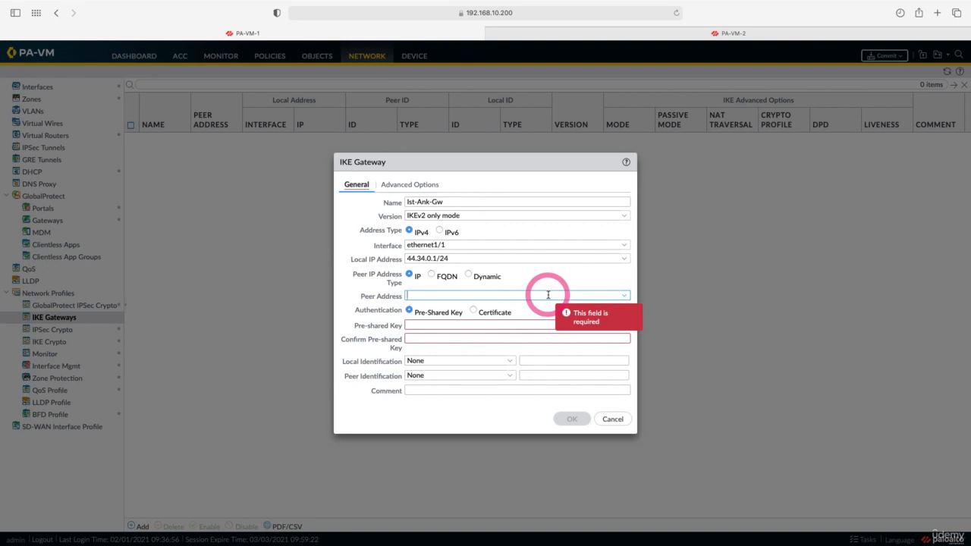
type("44.34.0.2")
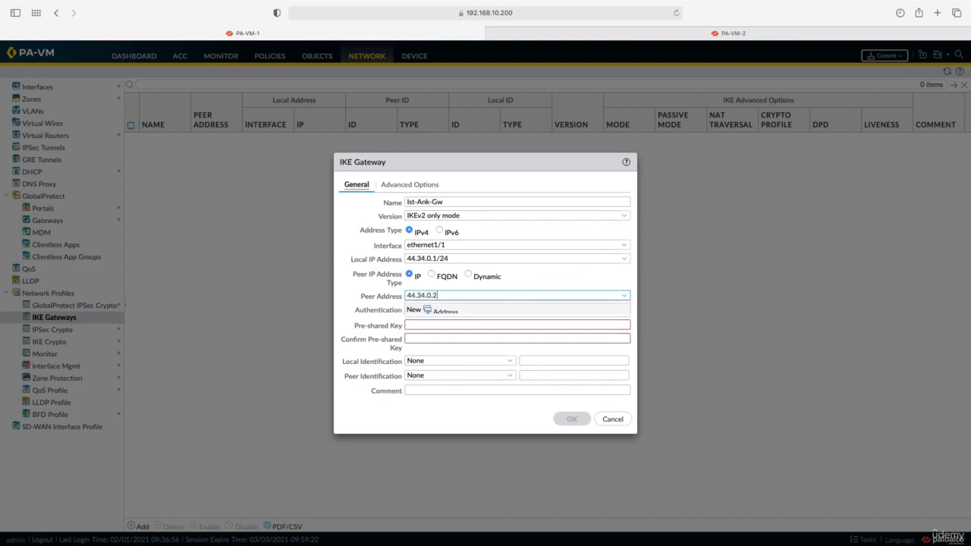
left_click(456, 326)
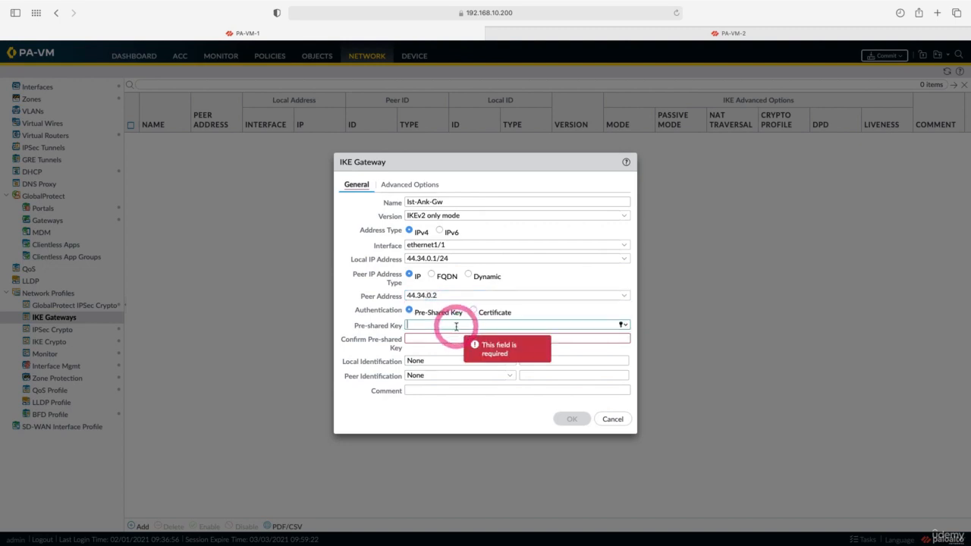
type("123")
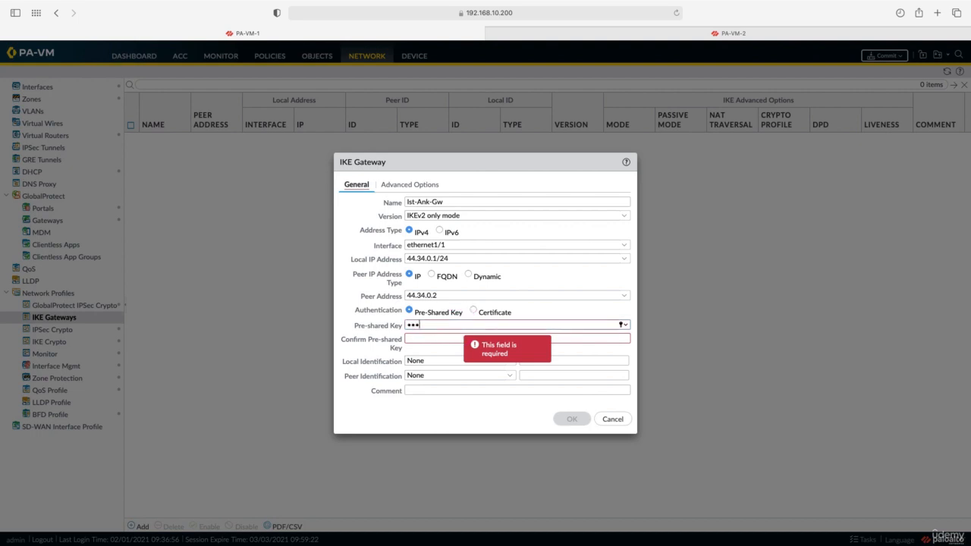
type("••••••••")
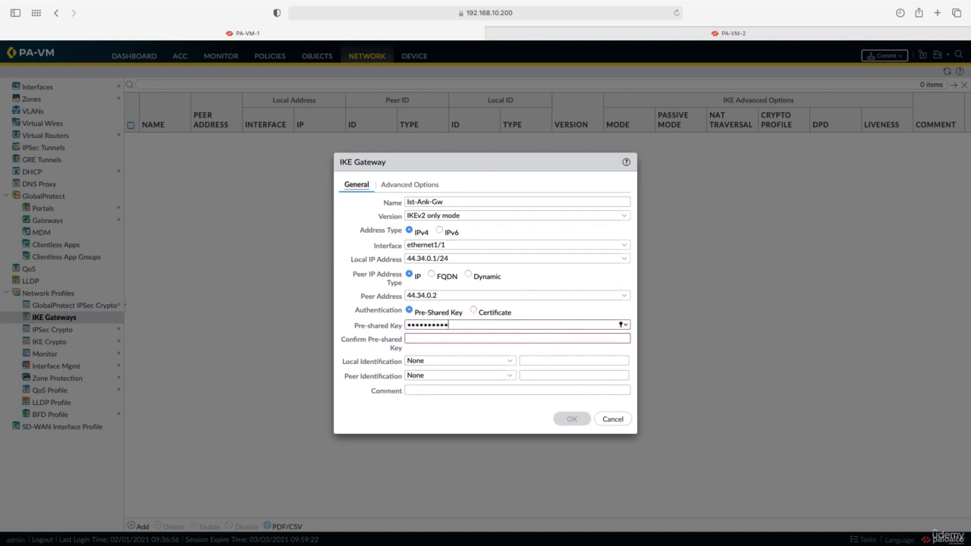
key("Tab")
type("•••••••••••")
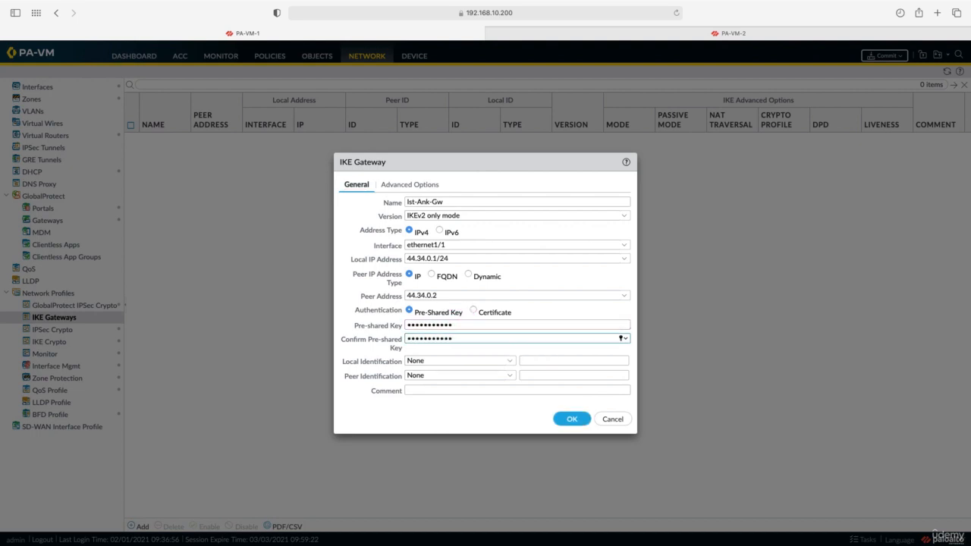
Use the IKE-Phase-1 crypto profile in advanced options and save the gateway
left_click(407, 190)
left_click(479, 250)
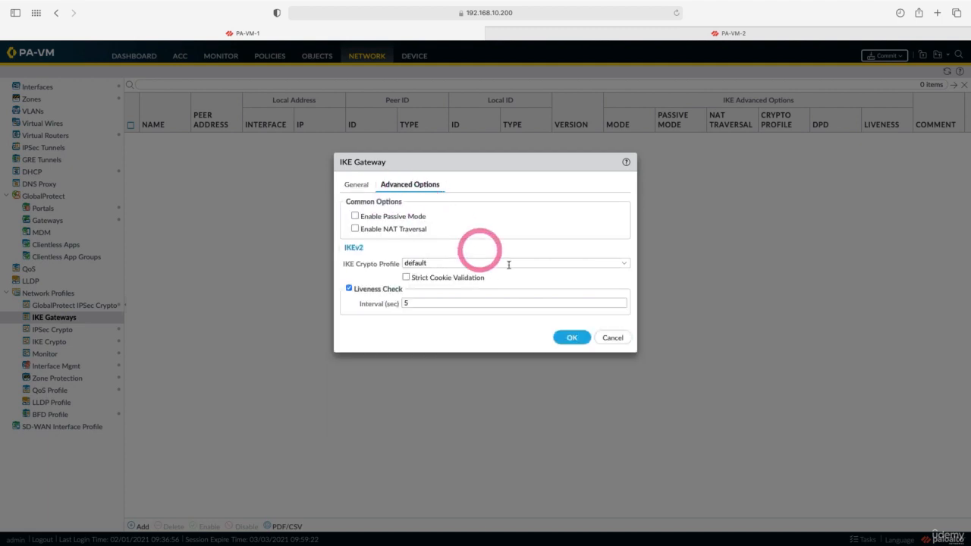
left_click(623, 263)
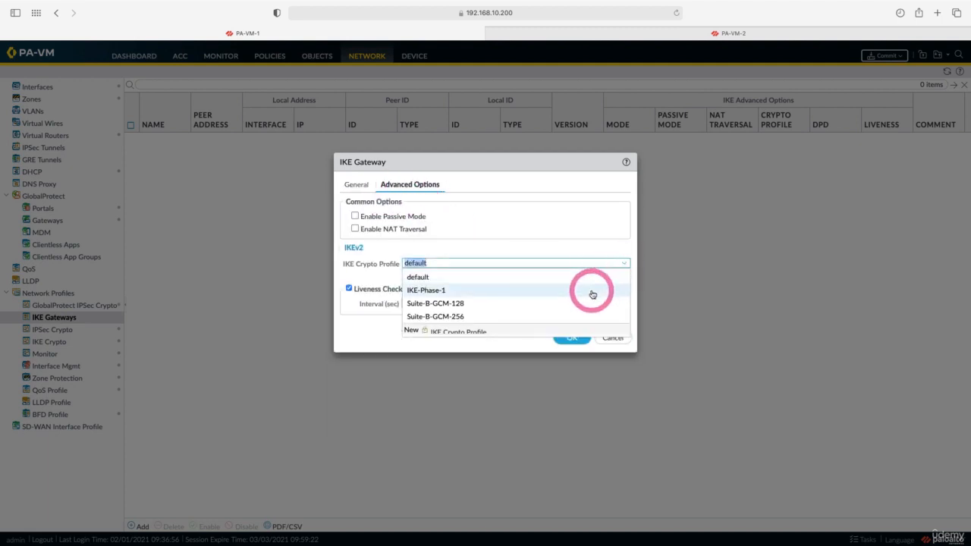
left_click(592, 293)
left_click(572, 338)
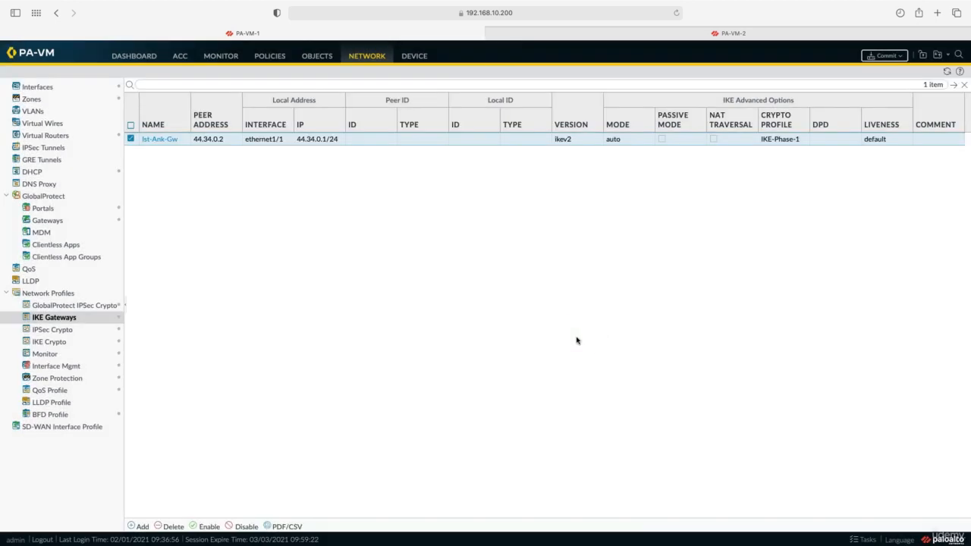
Create IPsec tunnel Ist-Ank-IPsec on tunnel.2 with gateway Ist-Ank-Gw and profile IPsec-Phase-2
left_click(54, 149)
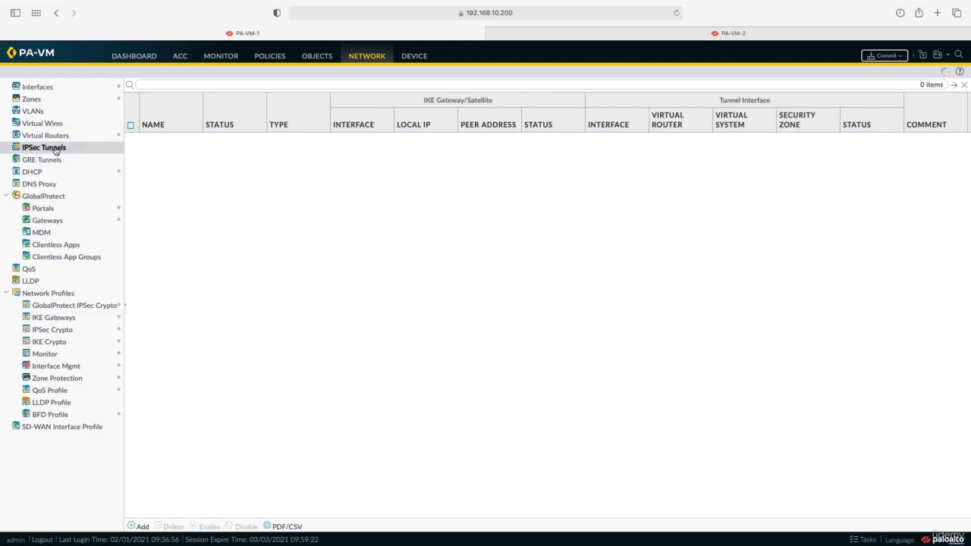
left_click(144, 527)
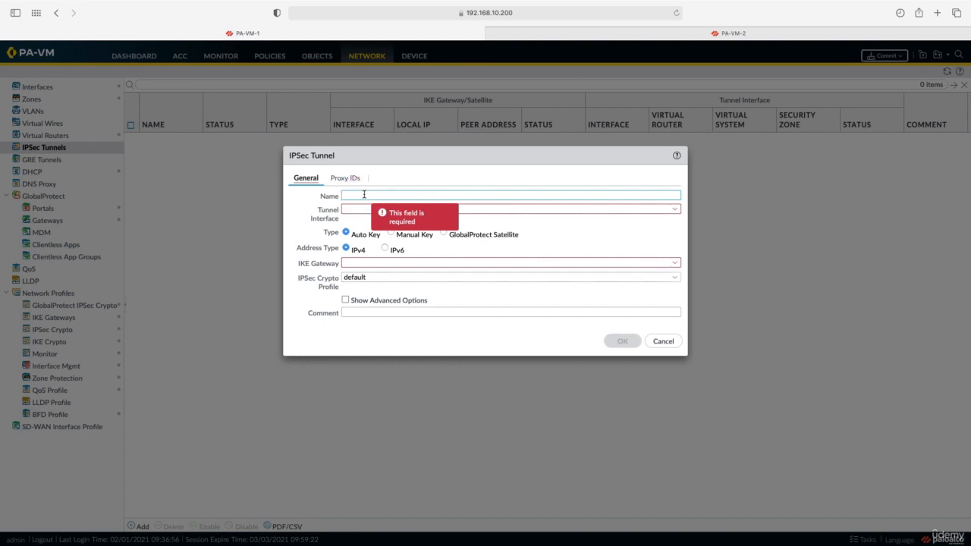
type("Ist-Ank-IPsec")
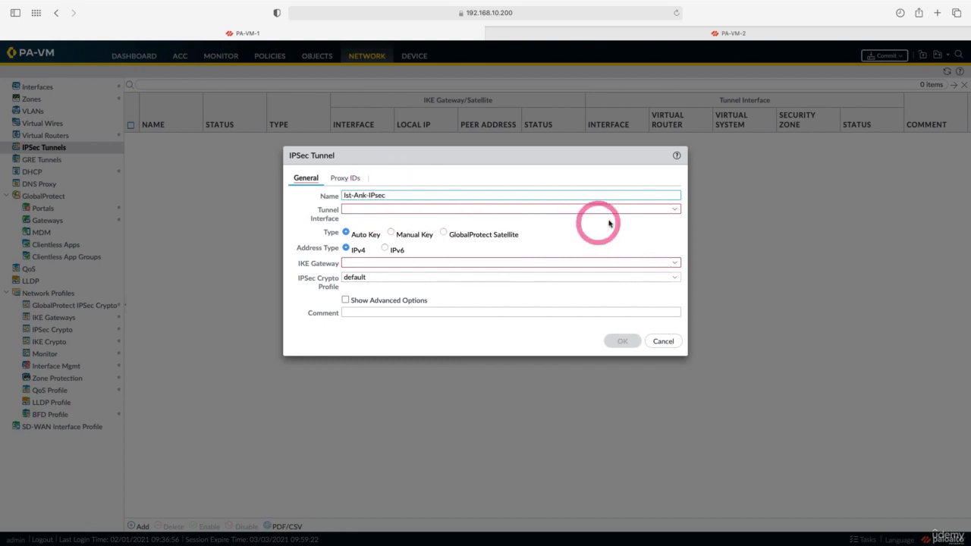
left_click(675, 210)
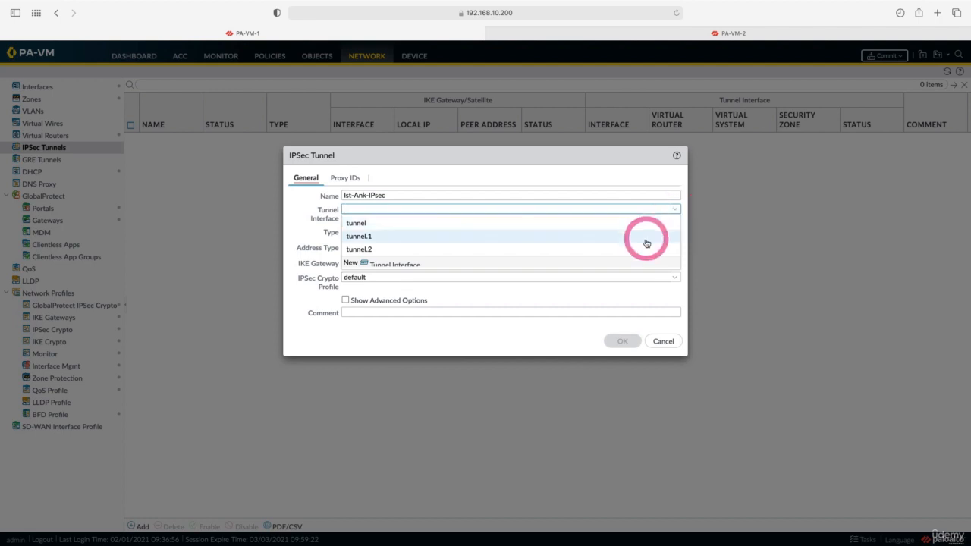
left_click(642, 250)
left_click(416, 261)
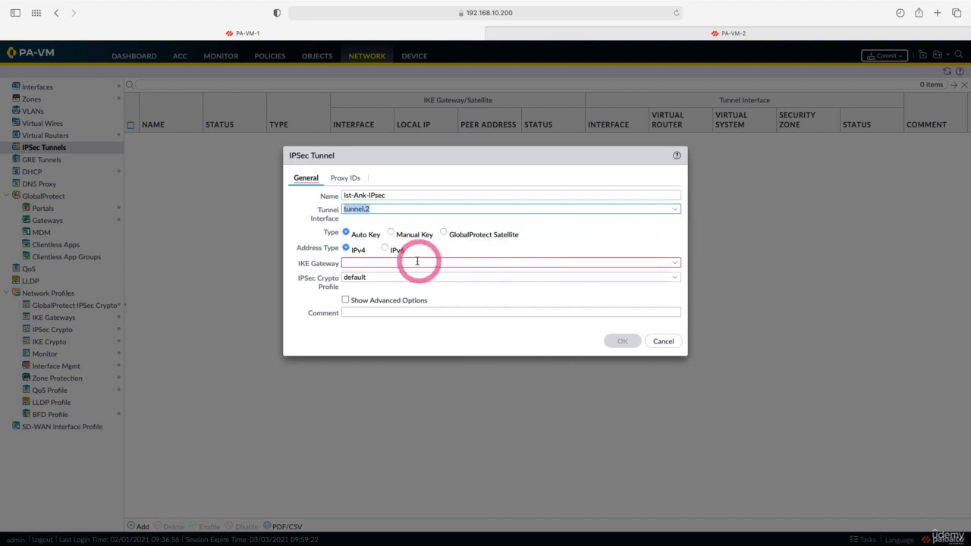
left_click(674, 262)
left_click(615, 275)
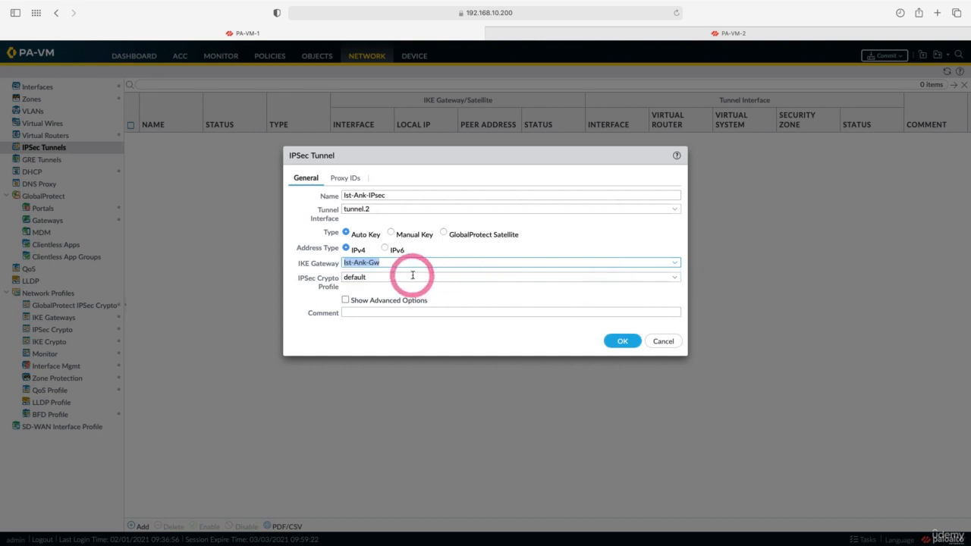
left_click(674, 277)
left_click(364, 304)
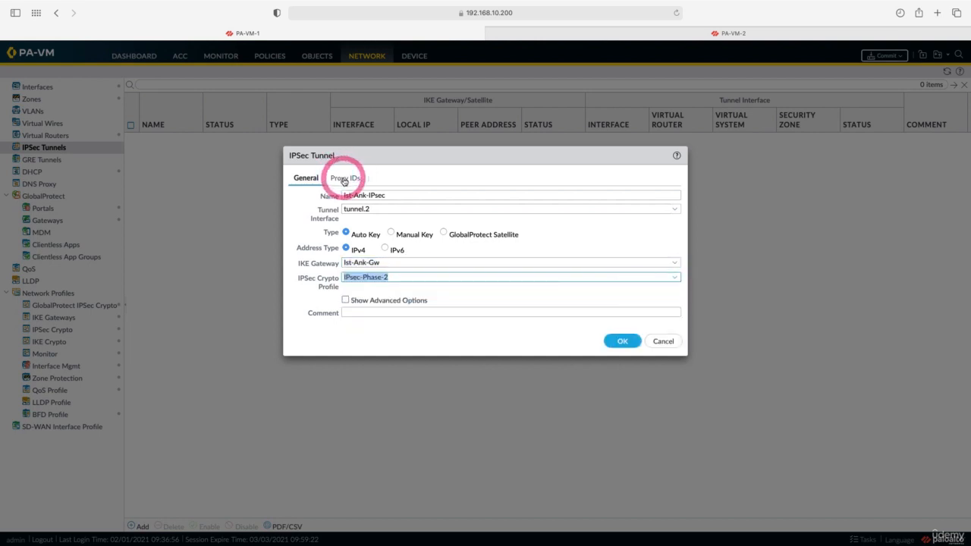
left_click(344, 179)
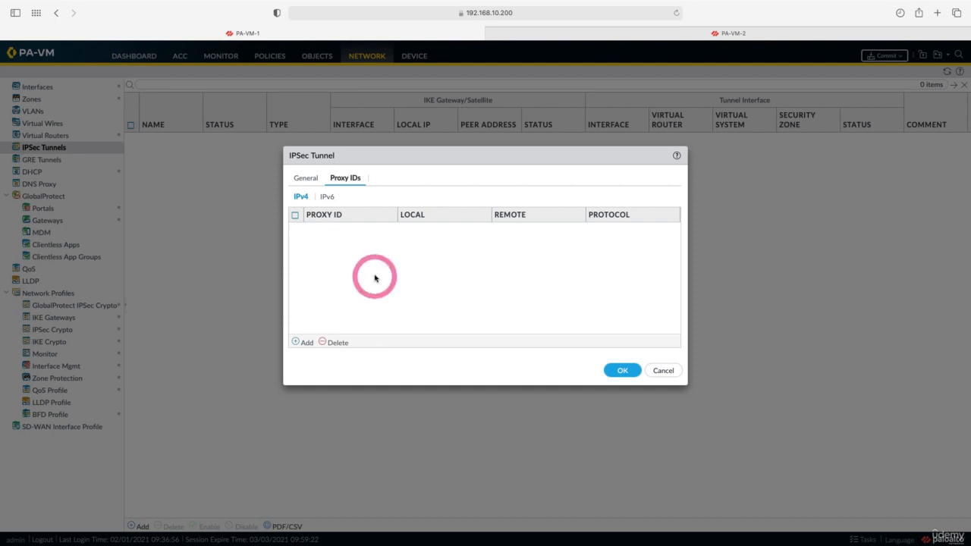
Add proxy ID Ist-Ank, local 172.16.0.0/24 to remote 192.168.20.0/24, and save the tunnel
left_click(303, 342)
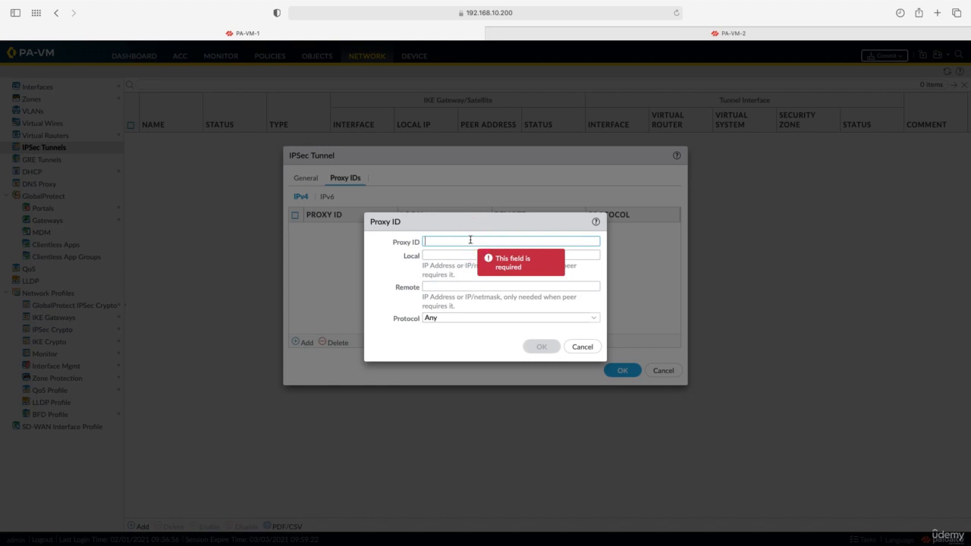
type("Ist-Ank")
left_click(474, 253)
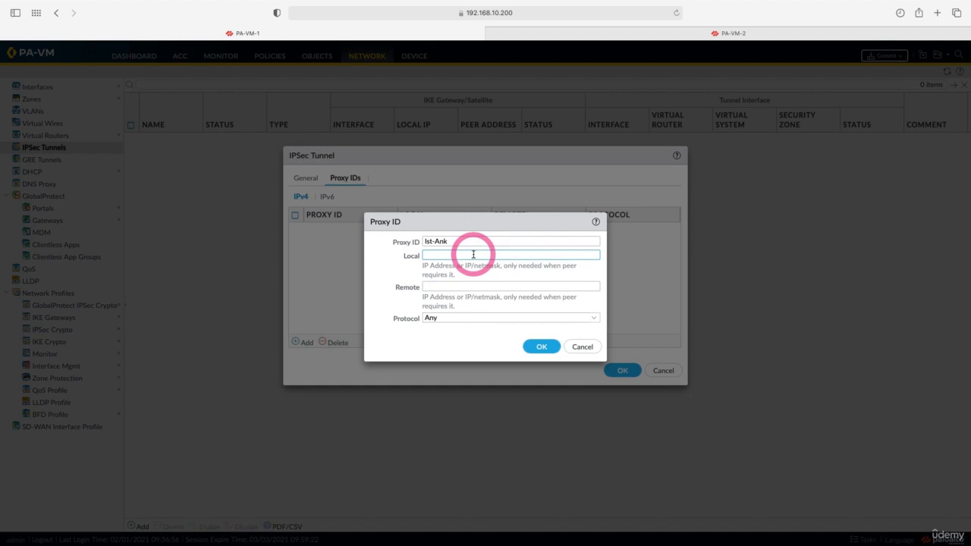
type("172.16.0.0/24")
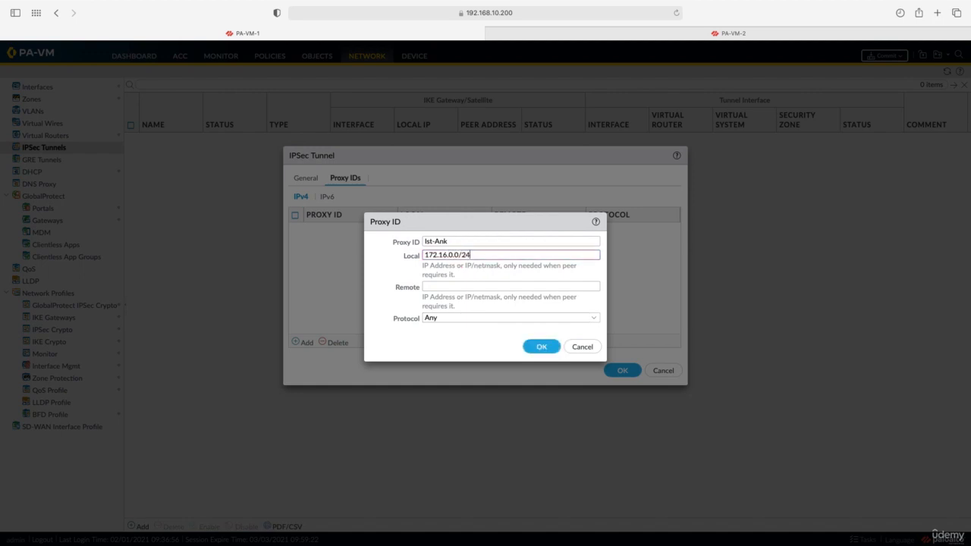
left_click(468, 287)
type("1")
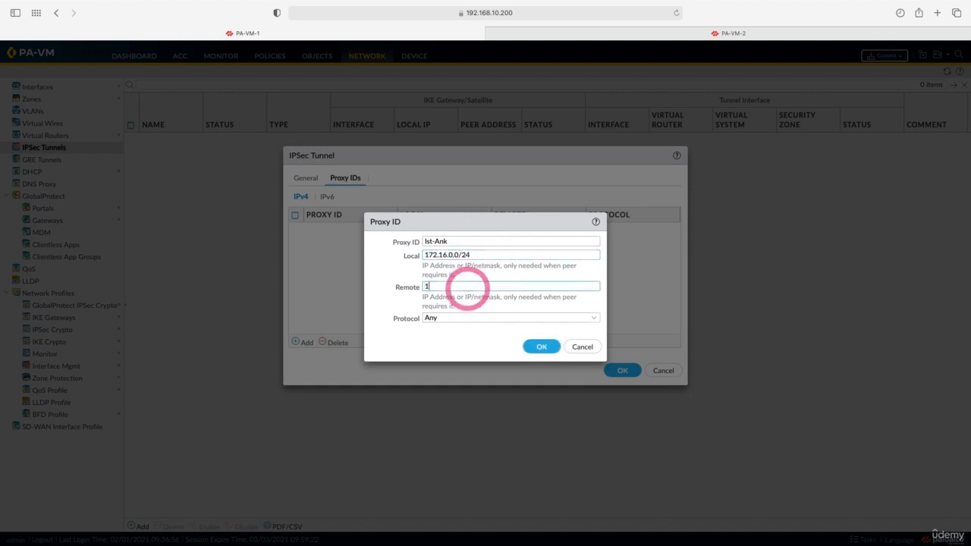
type("92.168")
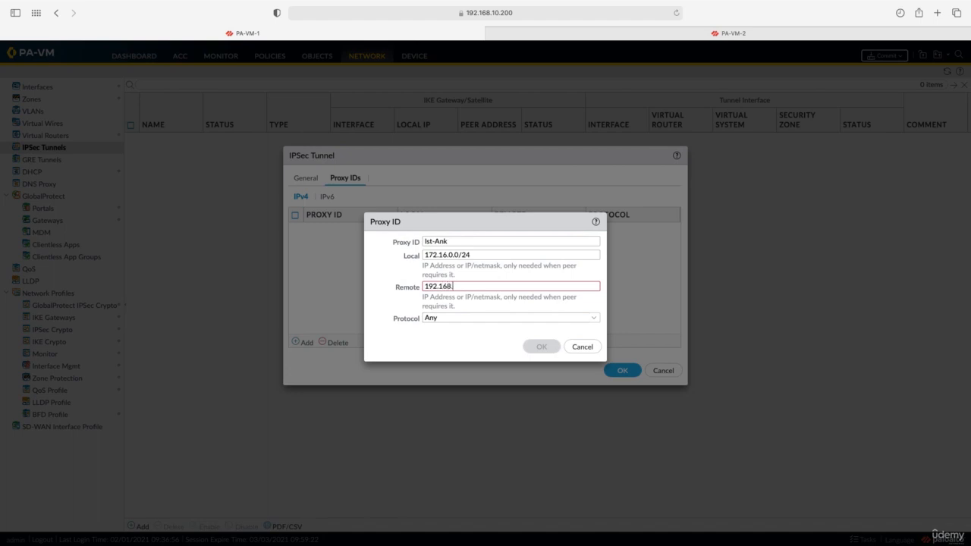
type(".20.0/24")
left_click(470, 313)
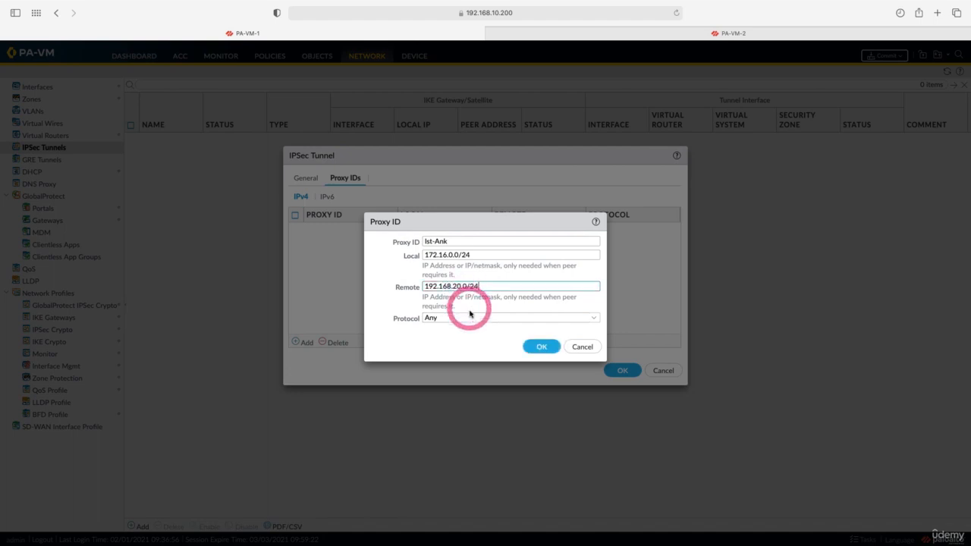
left_click(542, 348)
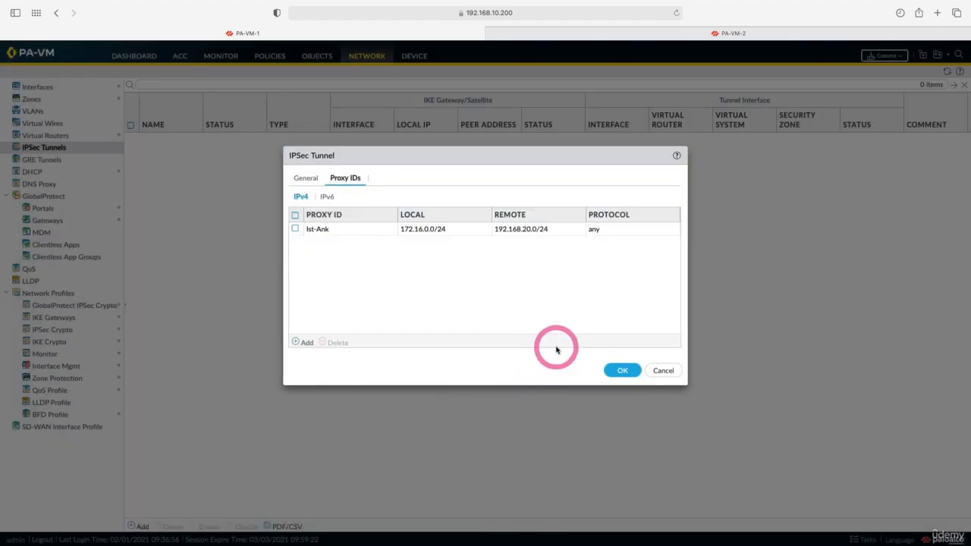
left_click(614, 371)
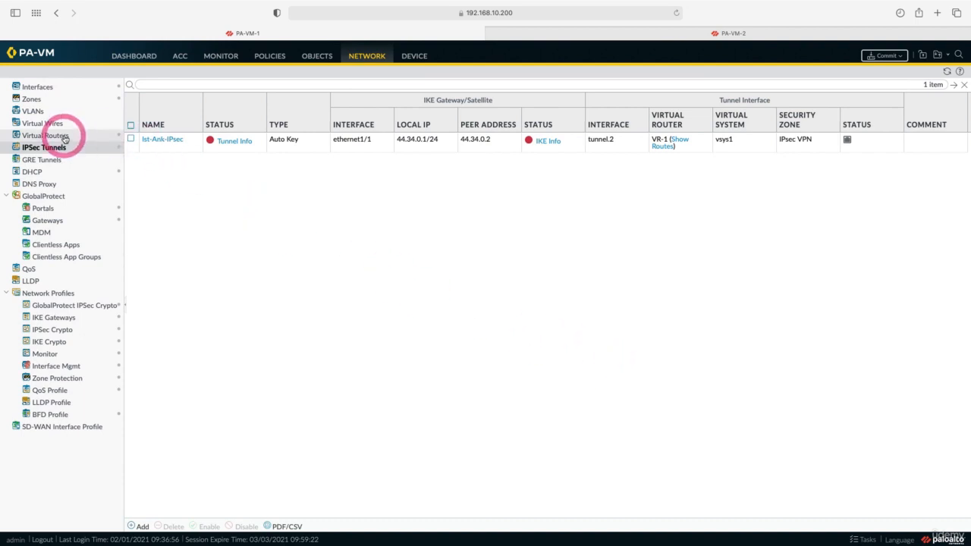
In VR-1, add static route Ankara Ofis with destination 192.168.20.0/24
left_click(148, 118)
left_click(148, 117)
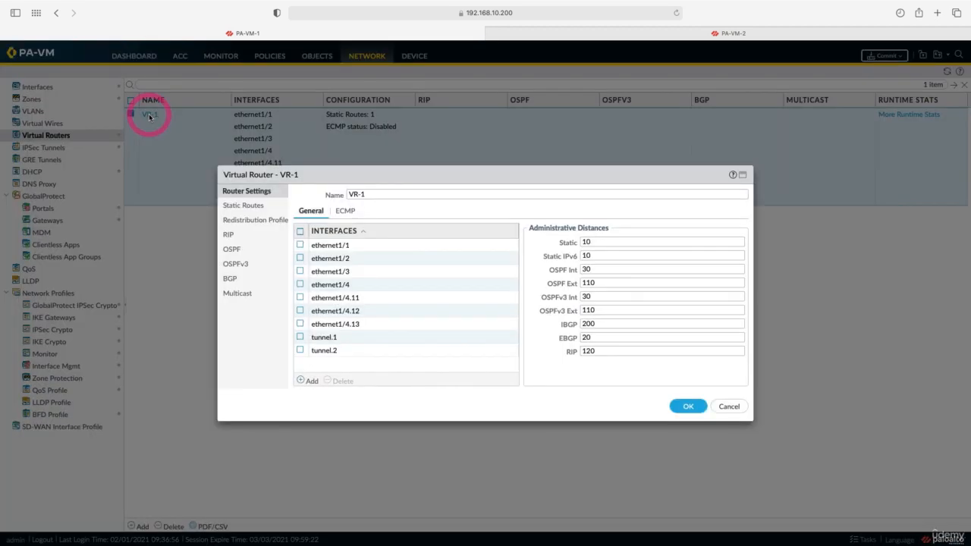
left_click(240, 208)
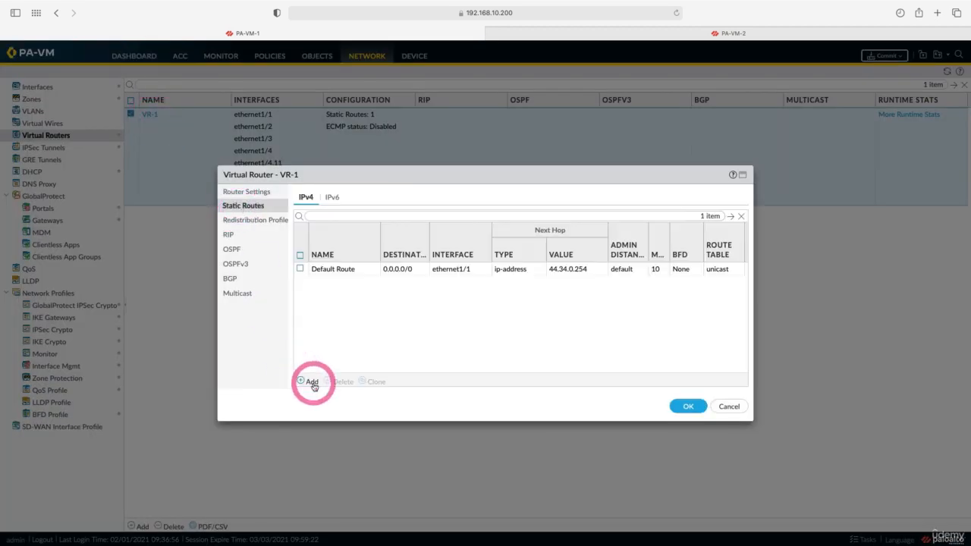
left_click(311, 381)
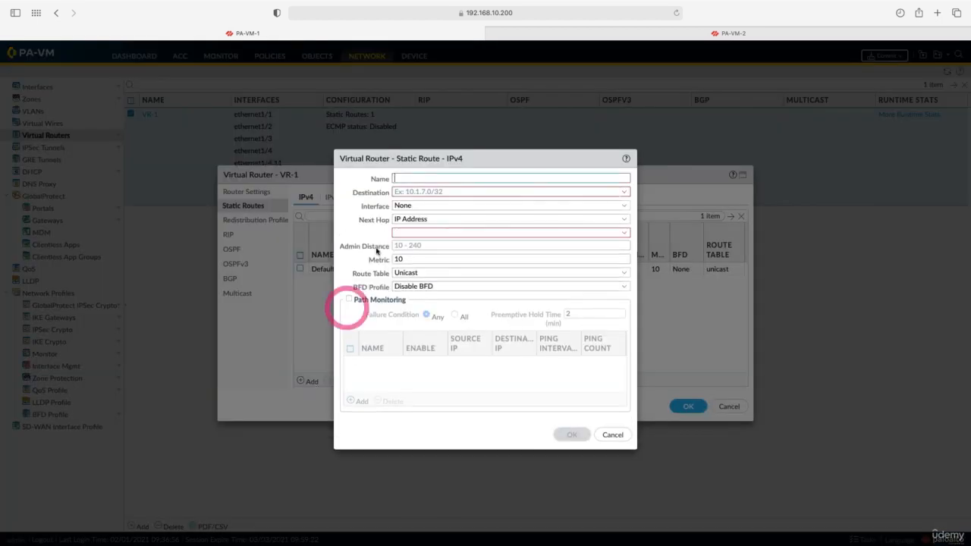
left_click(437, 176)
type("Ankara Ofis")
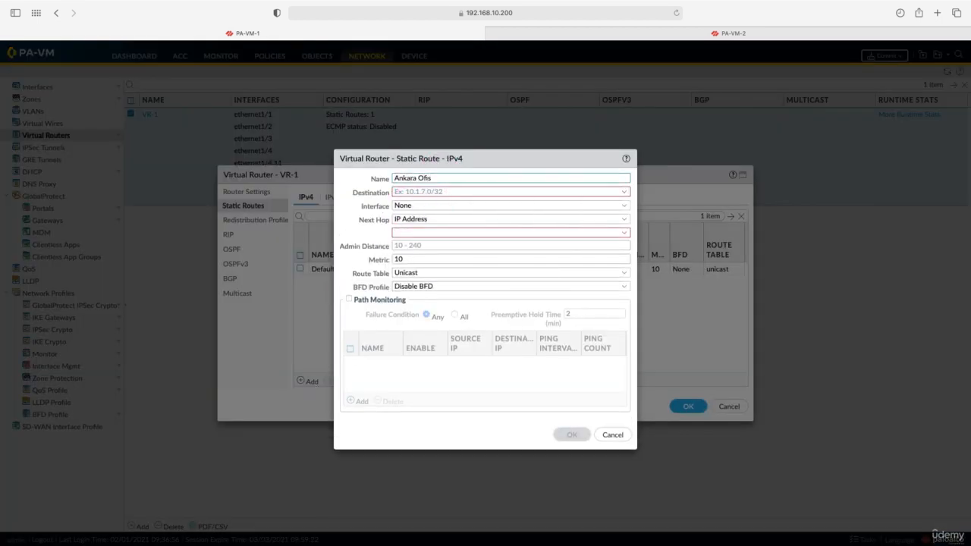
left_click(435, 190)
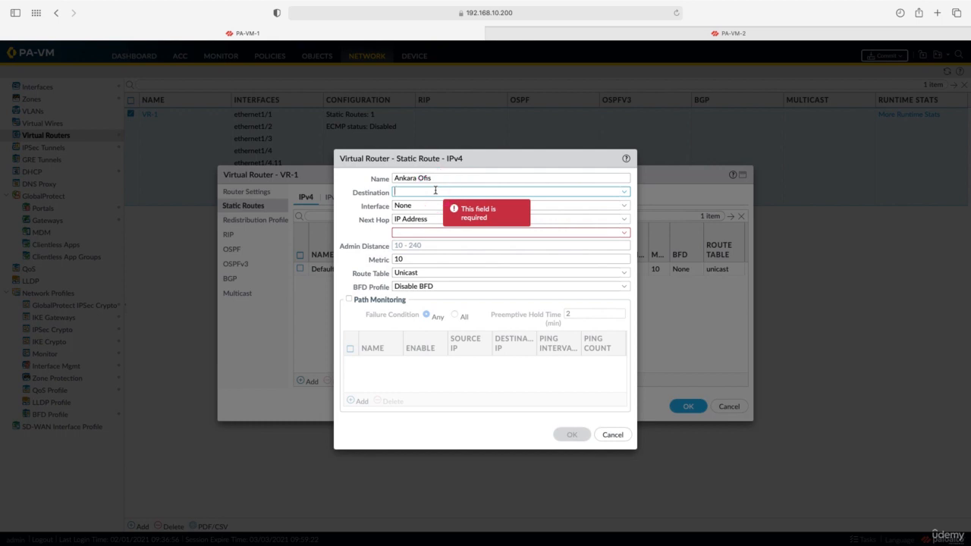
type("192.168.20.0/24")
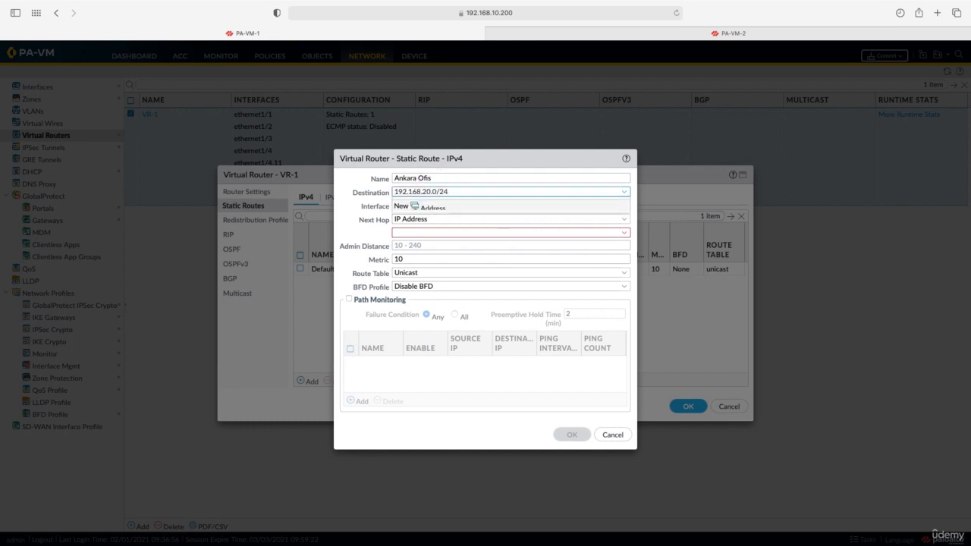
Send the route out tunnel.2 with next hop 10.4.0.2 and confirm it
left_click(607, 206)
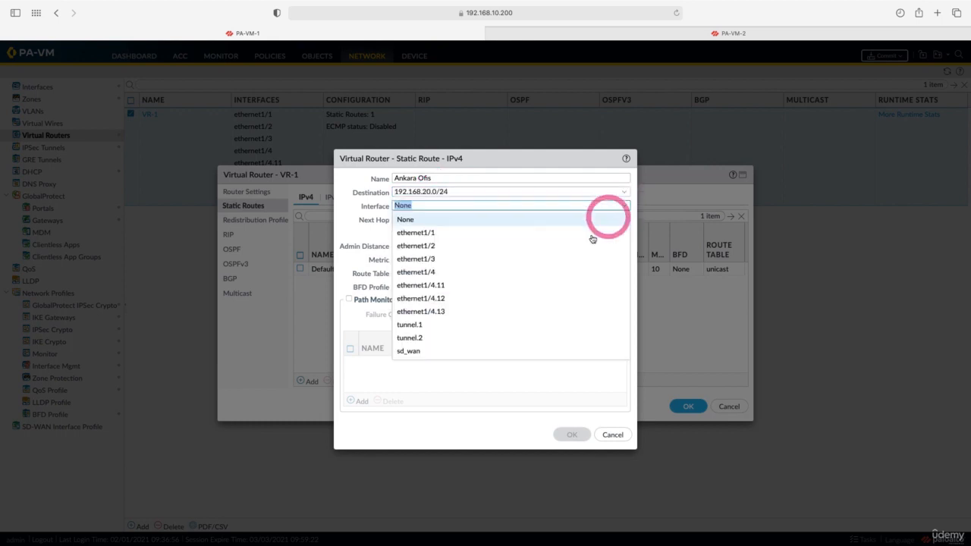
left_click(551, 337)
left_click(434, 232)
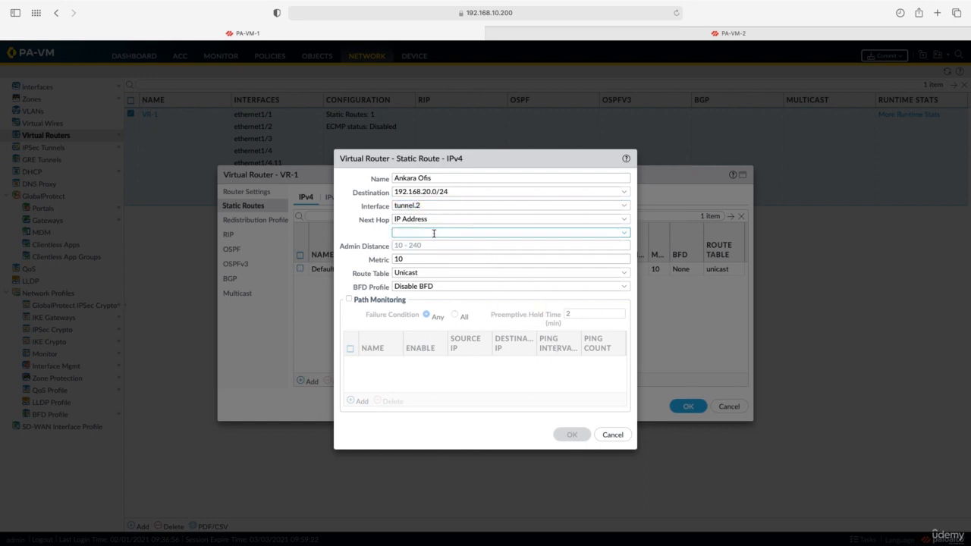
type("10.4.0.2")
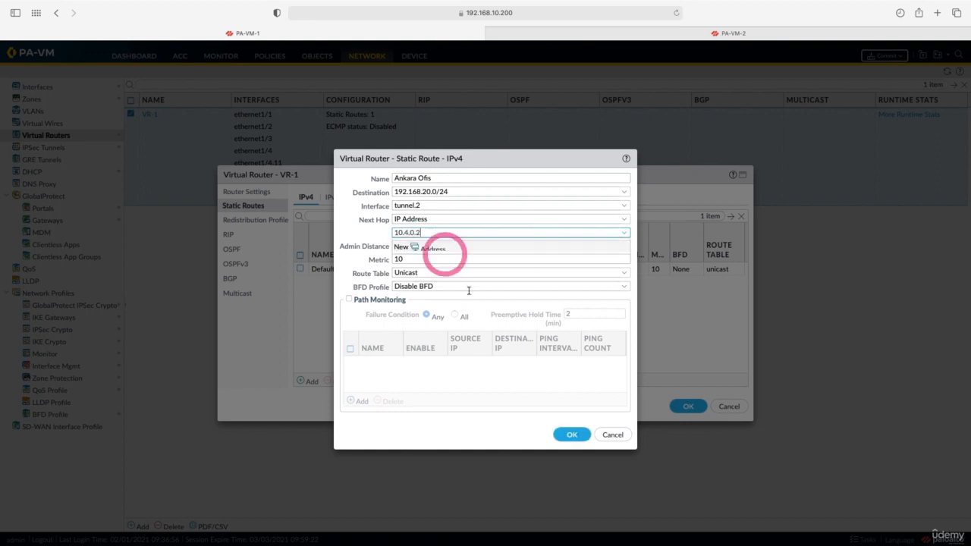
left_click(569, 436)
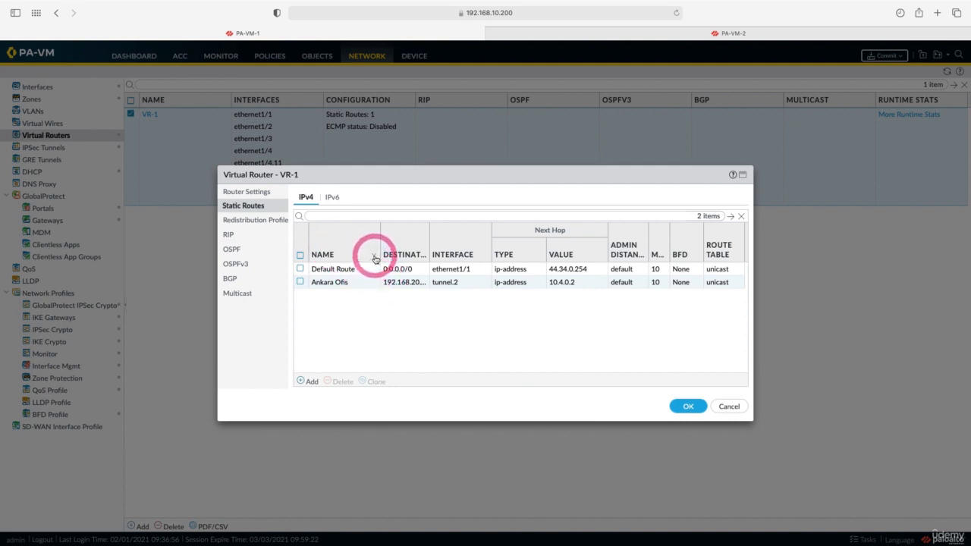
Widen the routes table columns to check the new route, then save VR-1
left_click(375, 259)
left_click(394, 289)
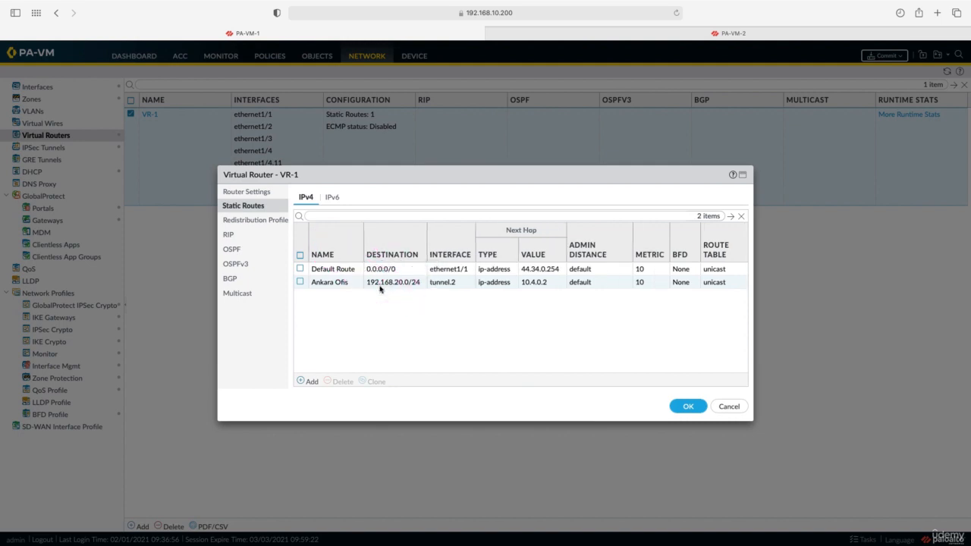
left_click(383, 296)
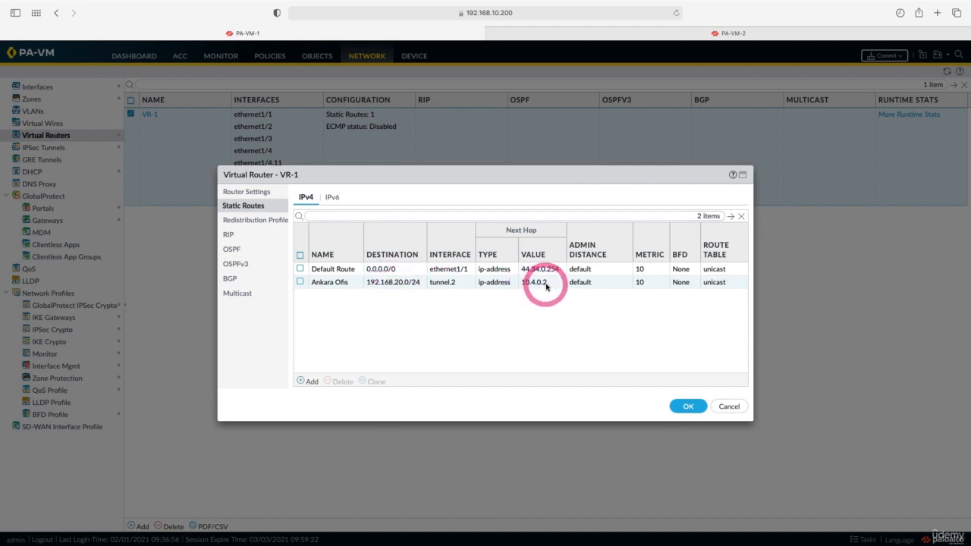
left_click(688, 406)
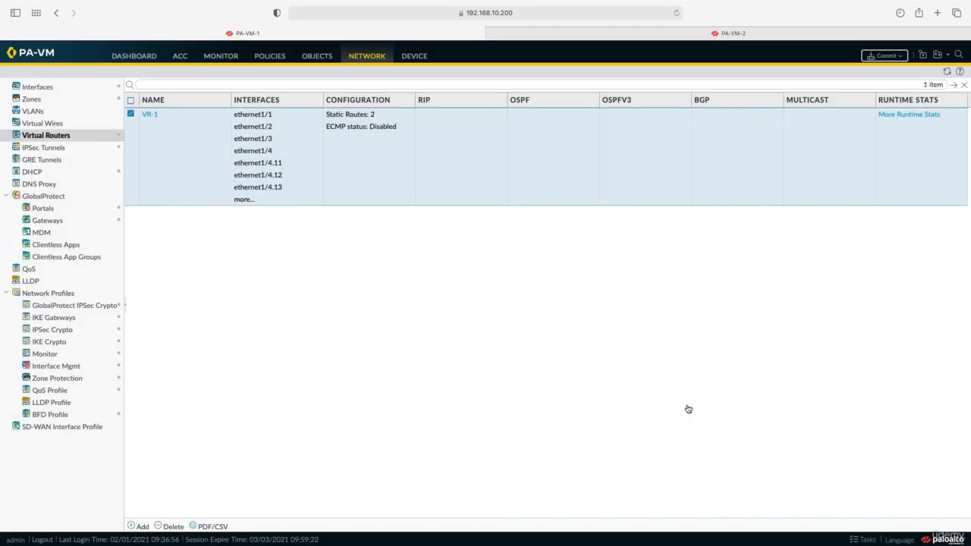
left_click(182, 133)
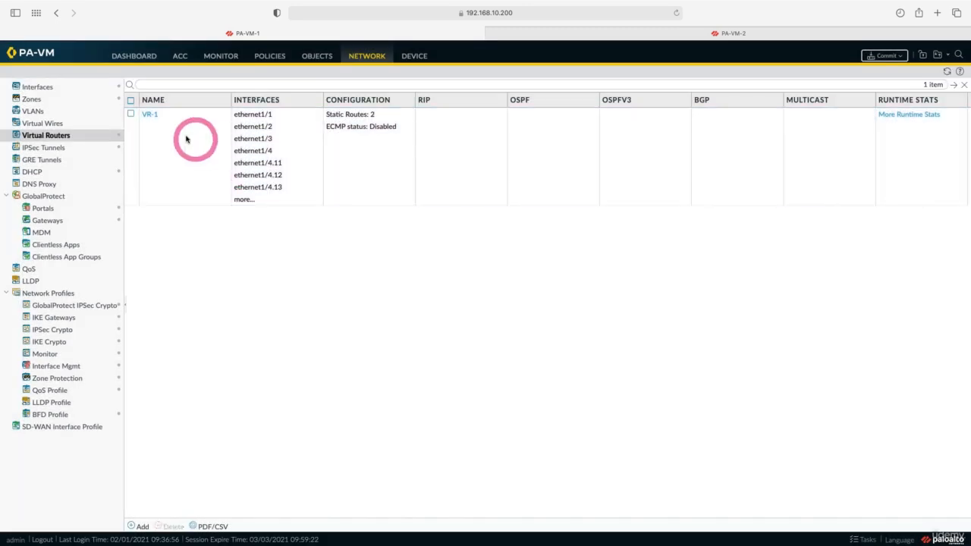
Start a new security policy rule named IPsec Trafik Izin
left_click(263, 59)
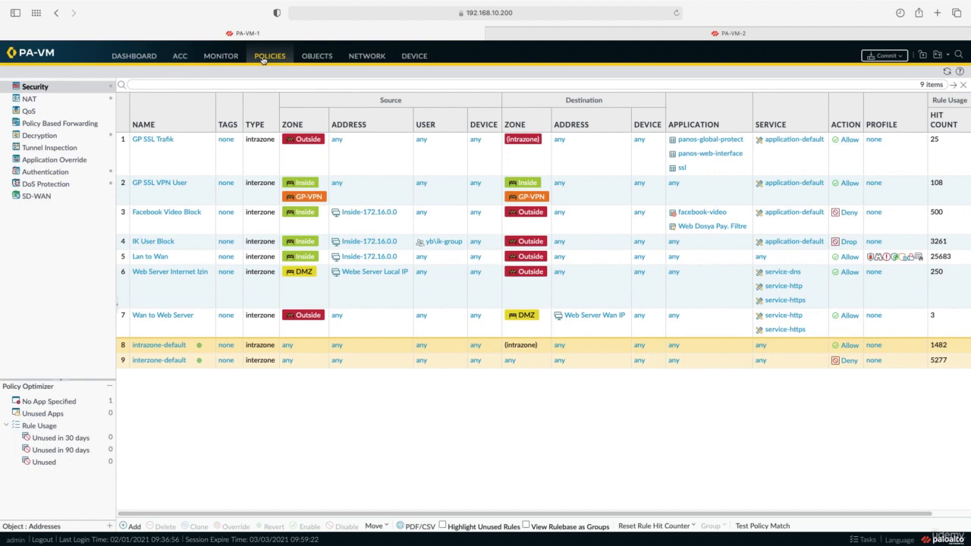
left_click(133, 526)
left_click(291, 239)
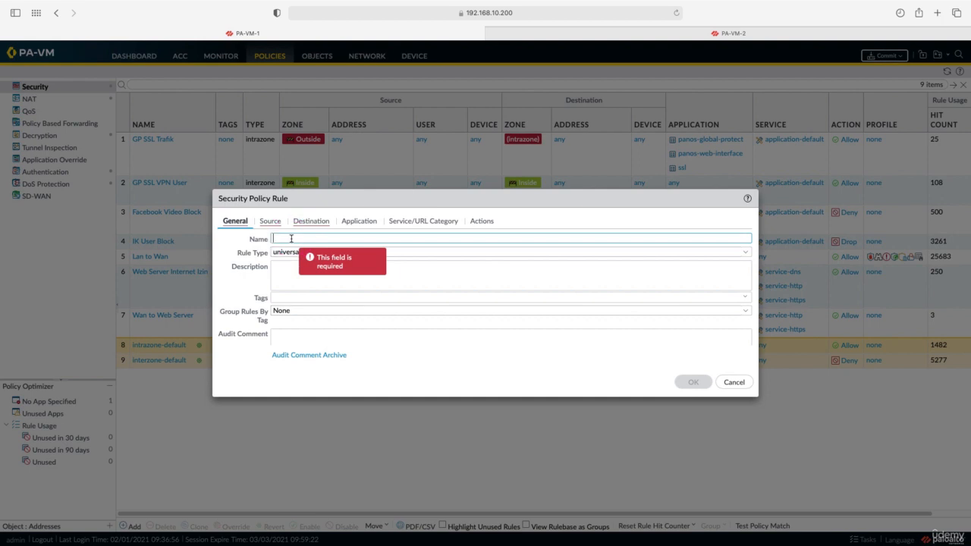
type("IPsec Trafik Izin")
left_click(285, 253)
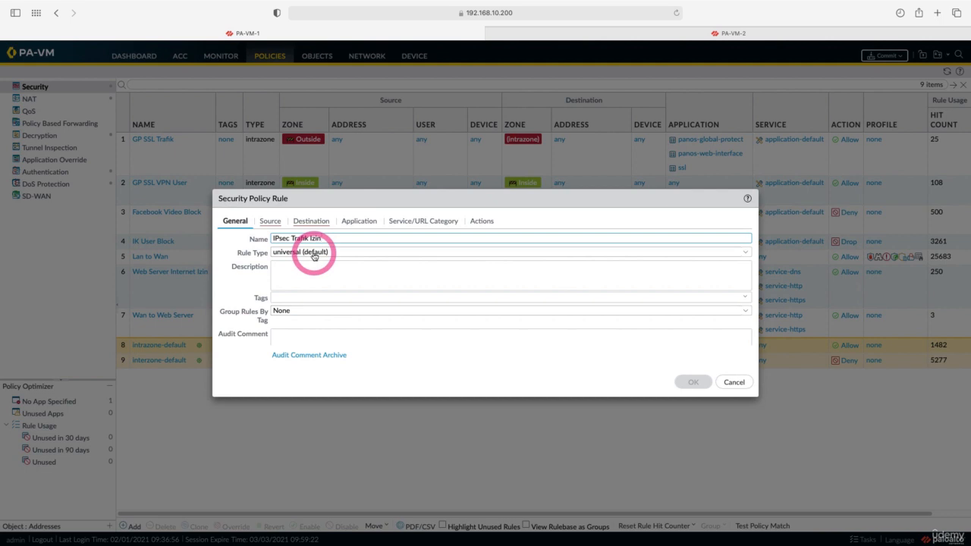
Set the rule's source zone to Outside and source address to 44.34.0.2
left_click(272, 222)
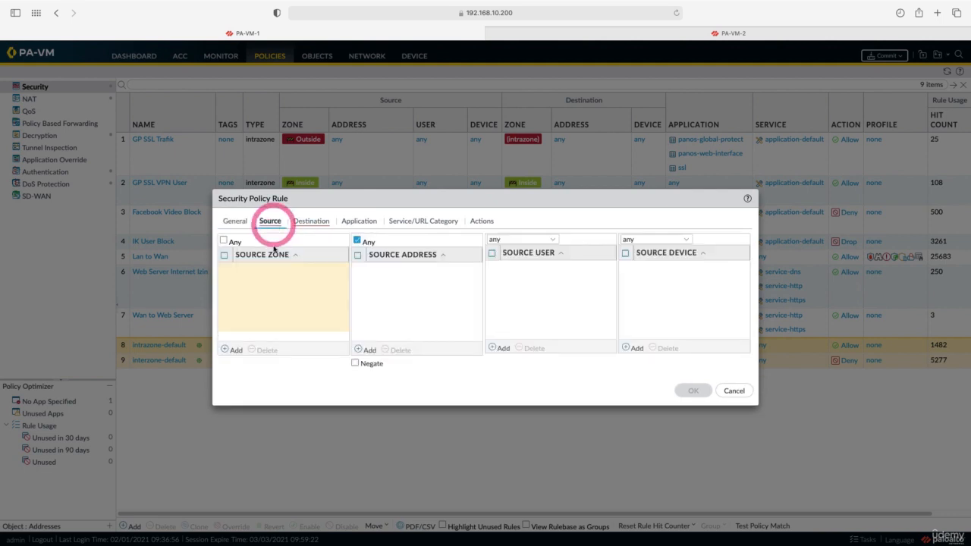
left_click(229, 350)
left_click(250, 334)
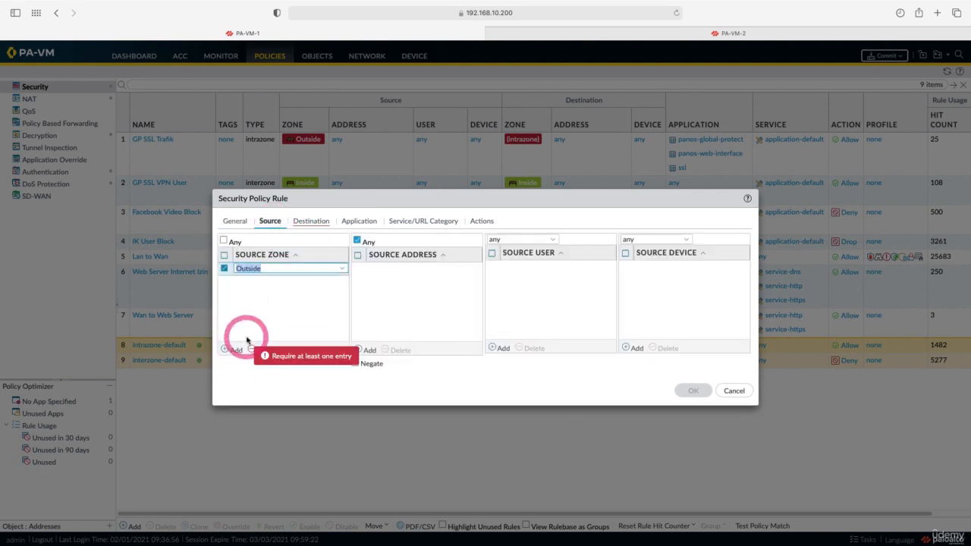
left_click(368, 349)
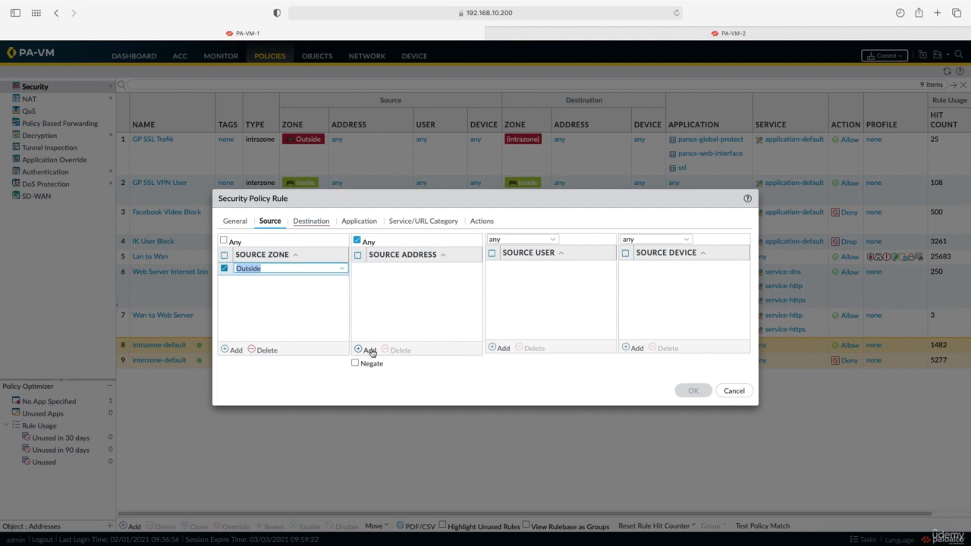
left_click(370, 350)
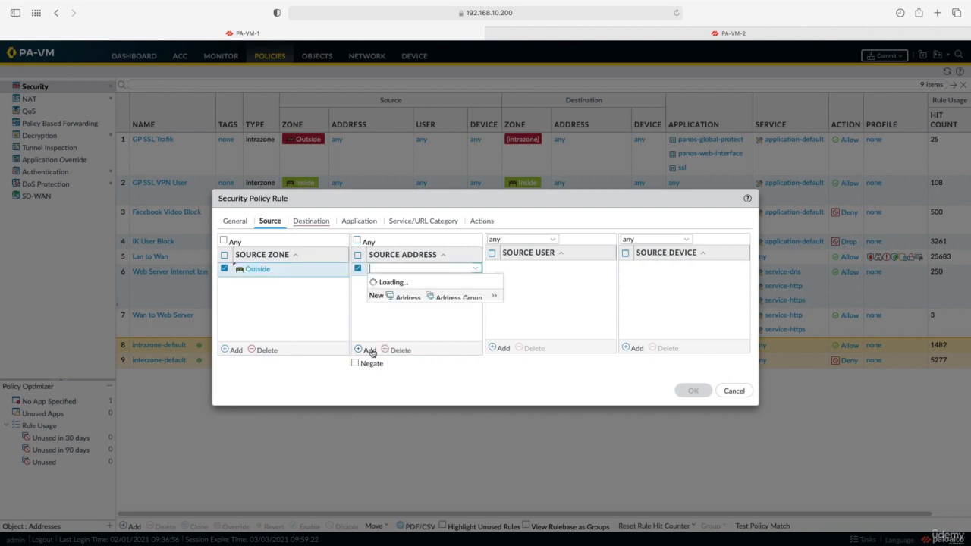
type("44.34.0.2")
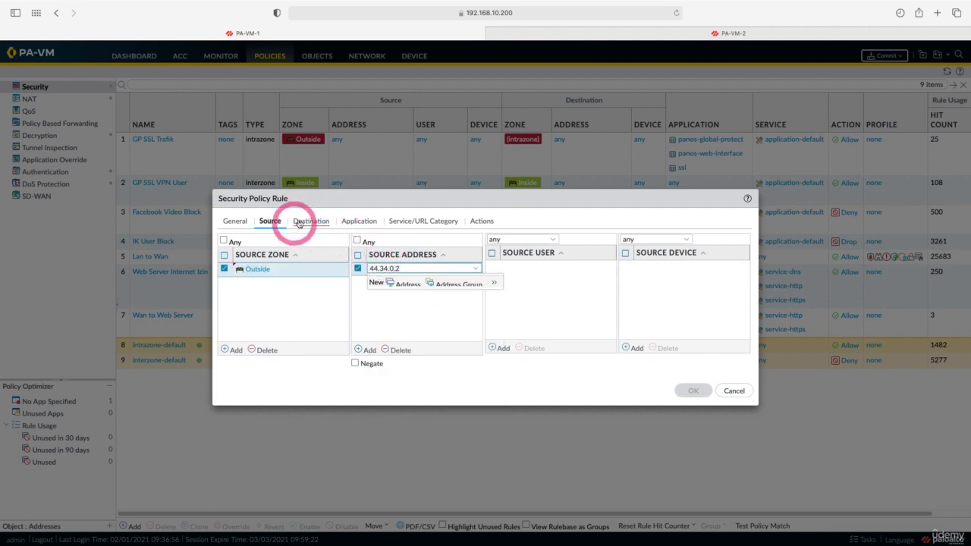
Set destination zone Outside and destination address 44.34.0.1
left_click(311, 221)
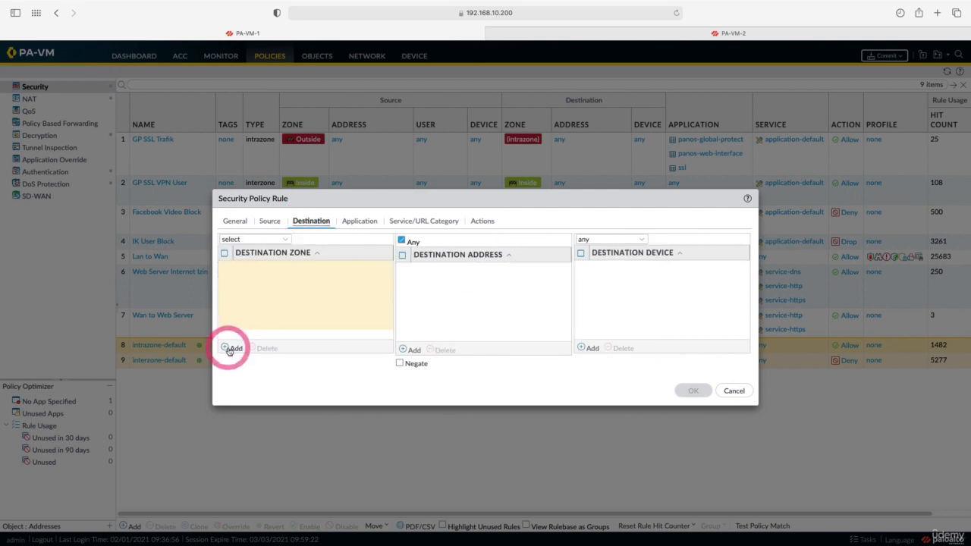
left_click(228, 351)
left_click(250, 323)
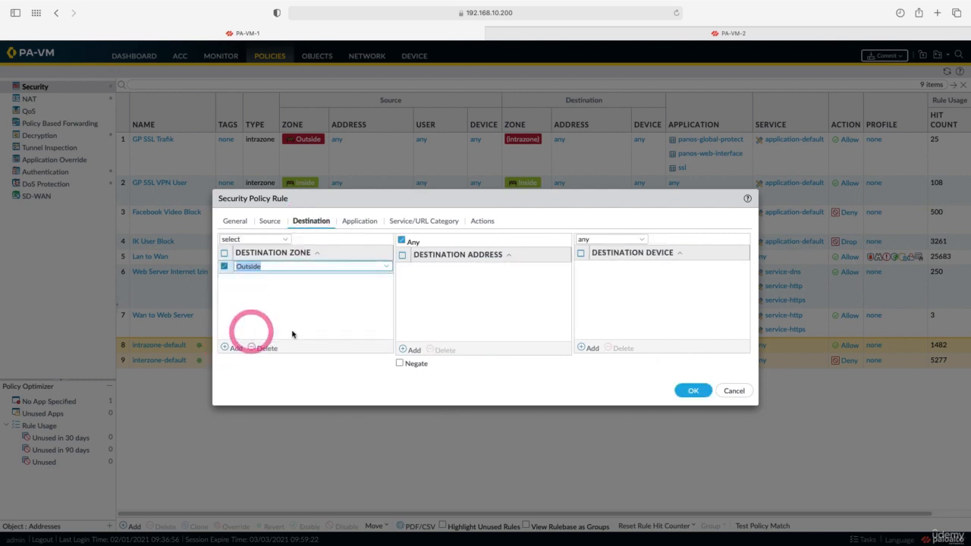
left_click(411, 350)
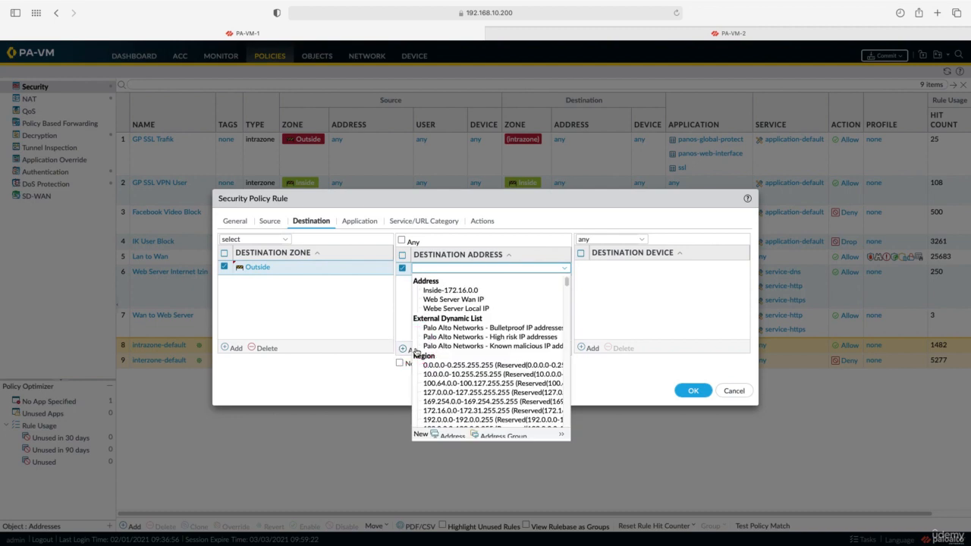
type("44.34.0.1")
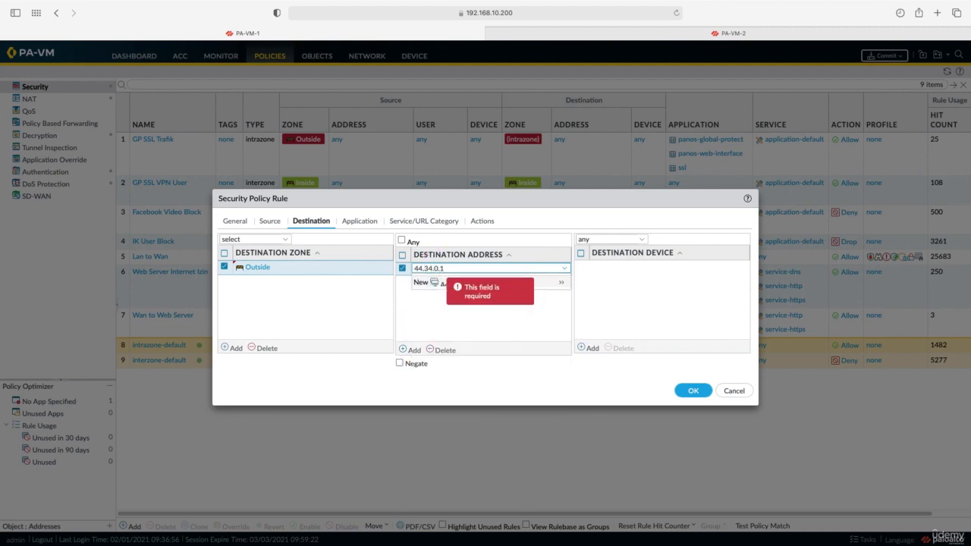
Allow the applications ike and ipsec-esp in the rule
left_click(360, 220)
left_click(232, 350)
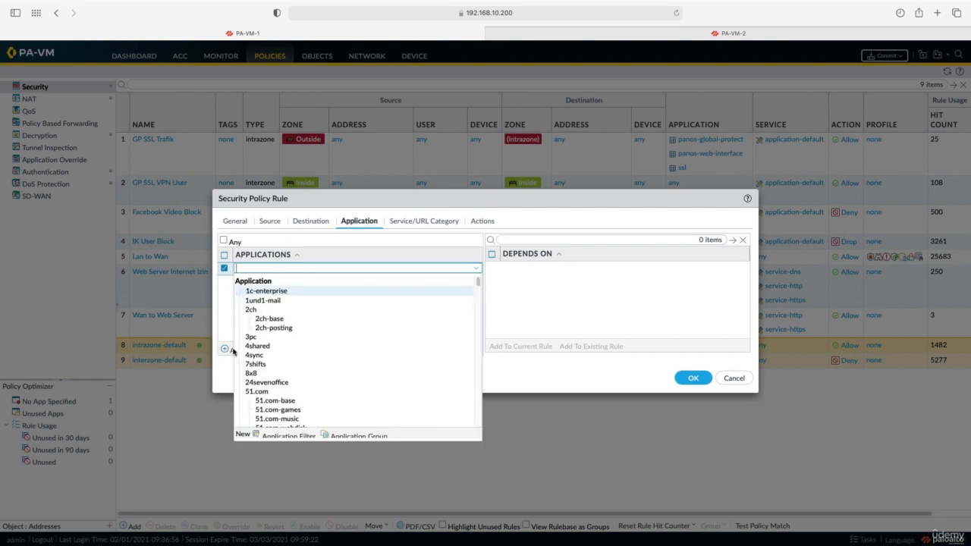
type("ike")
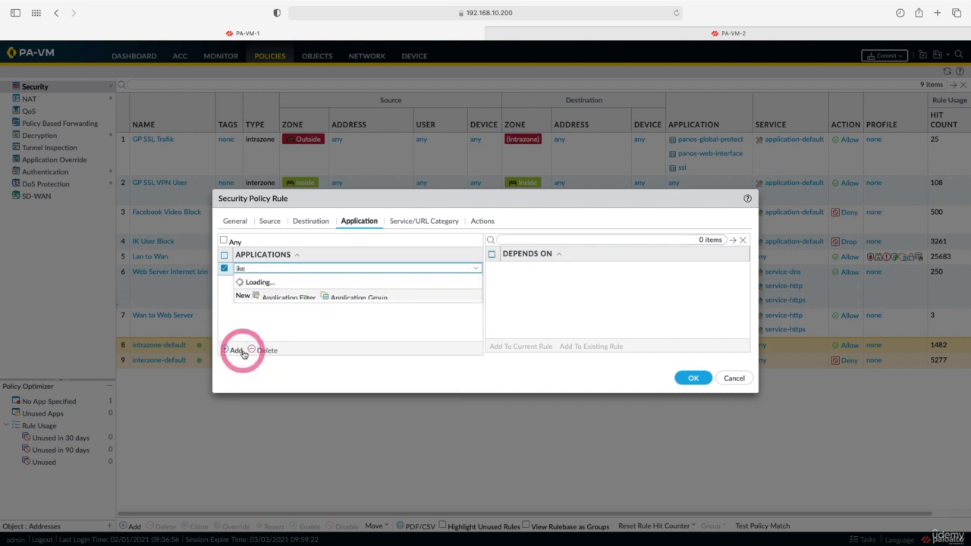
left_click(245, 315)
left_click(233, 351)
type("ipsec")
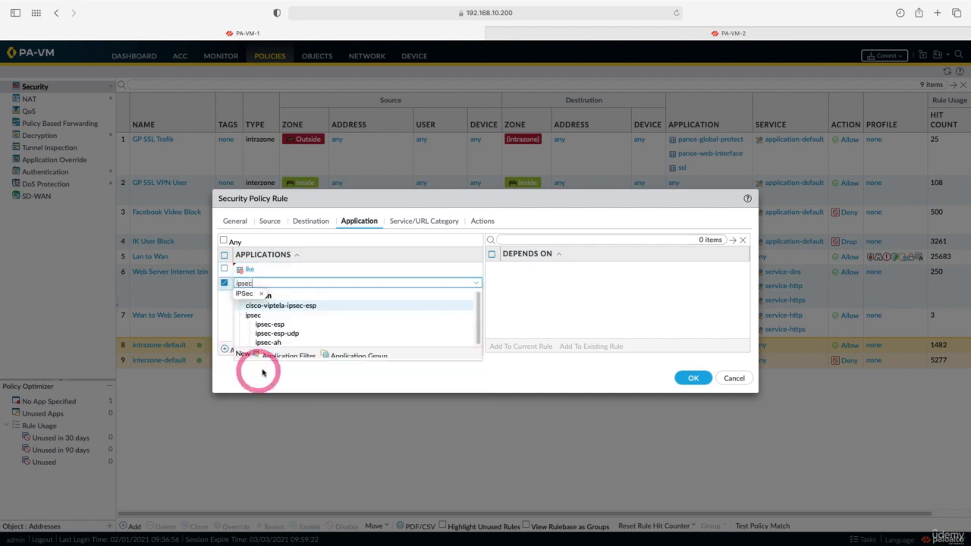
left_click(270, 325)
Enable logging at session start and save the rule
left_click(486, 221)
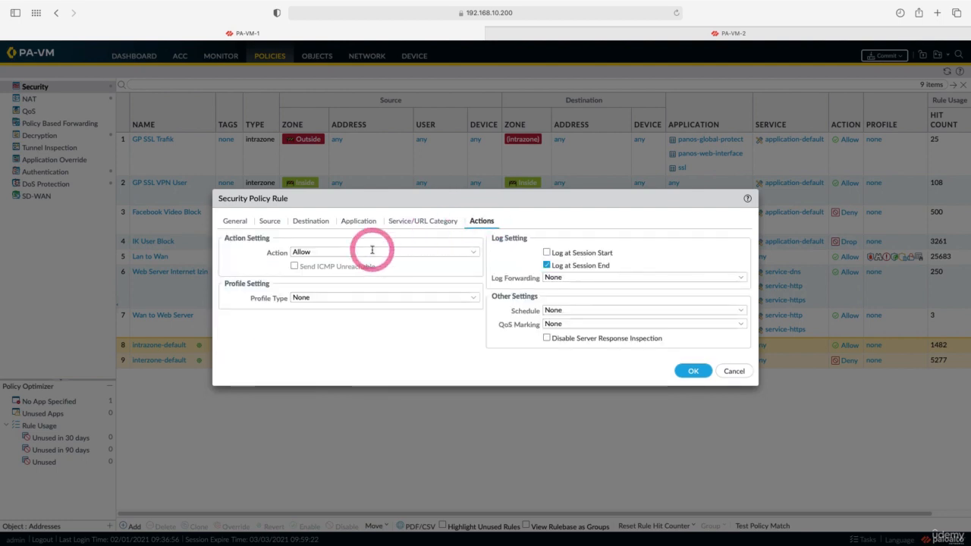
left_click(548, 254)
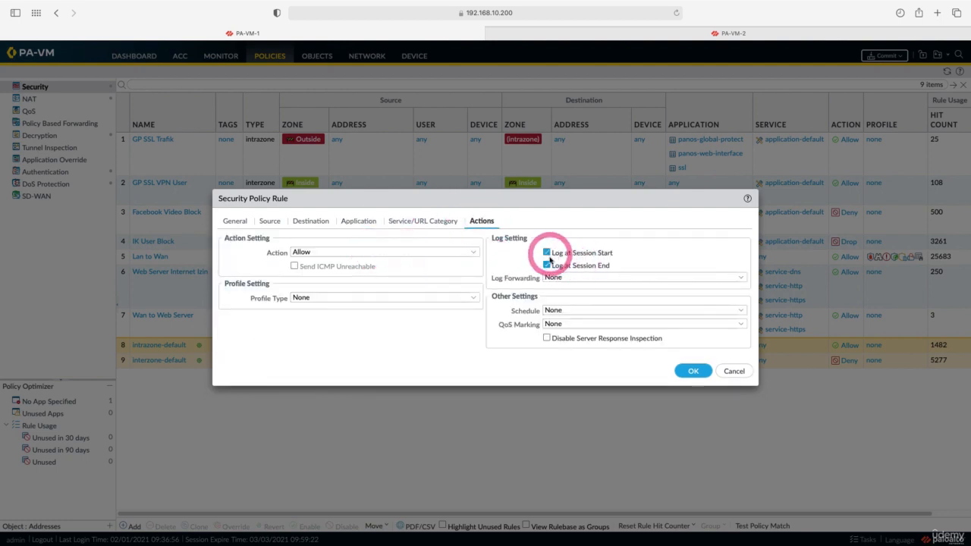
left_click(548, 265)
left_click(692, 372)
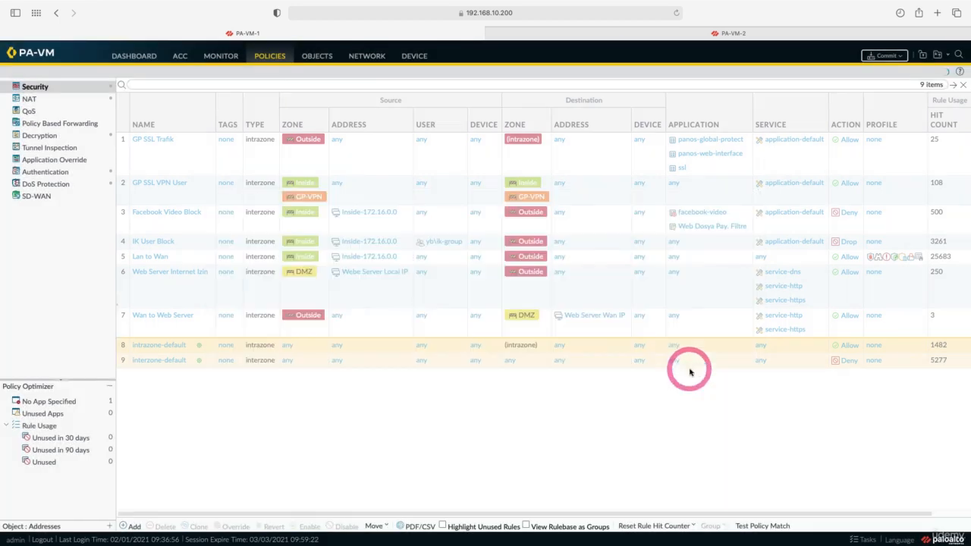
Move the IPsec Trafik Izin security rule to the top of the rule list
left_click(121, 357)
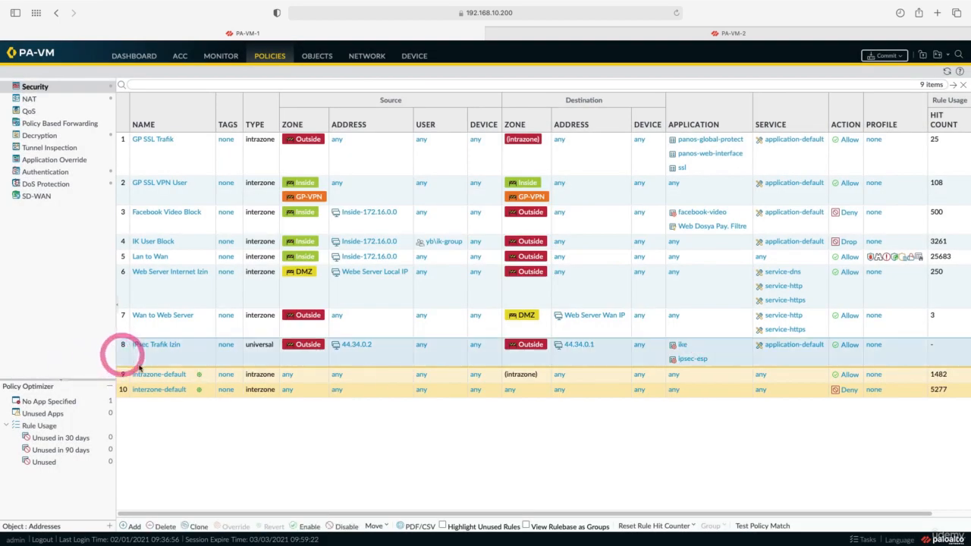
left_click(376, 526)
left_click(392, 479)
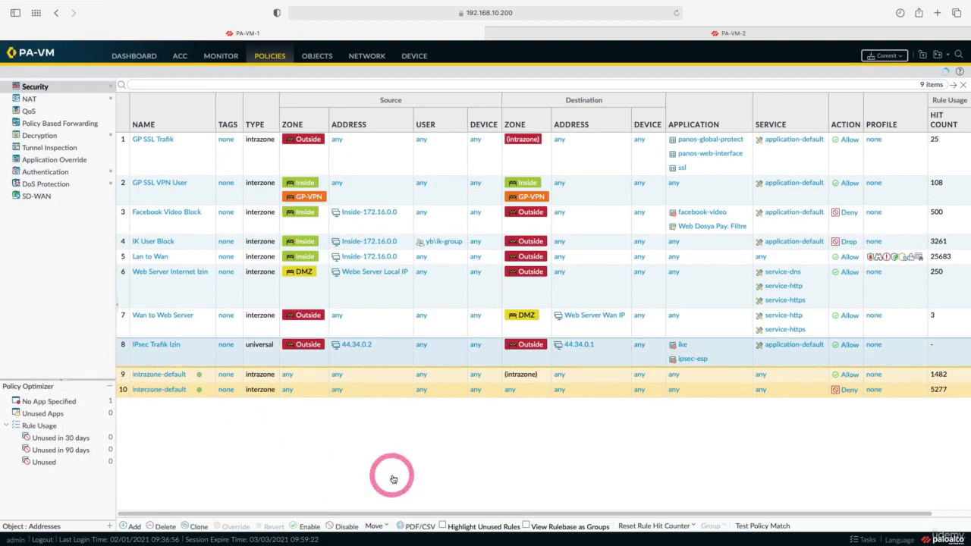
left_click(123, 152)
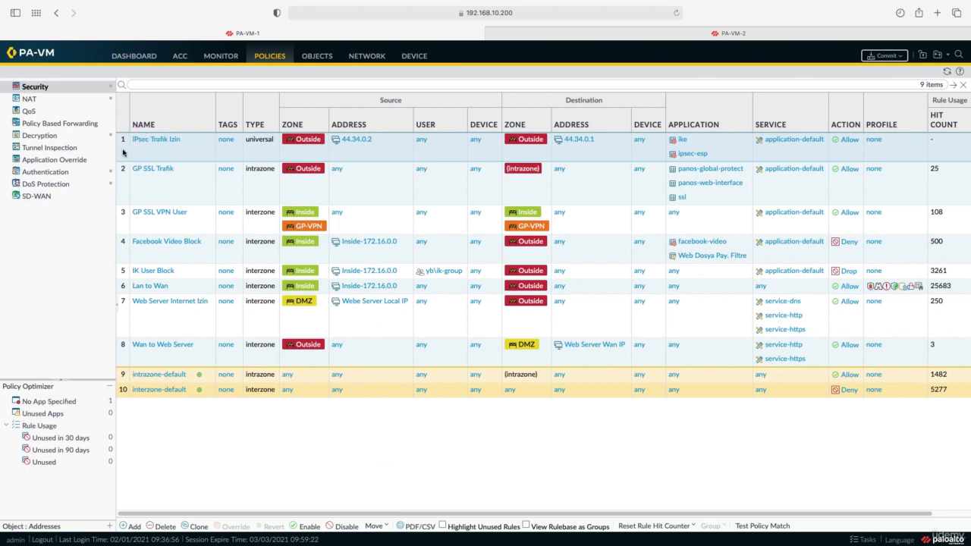
Create a new security rule named 'IPsec VPN Uses' with rule type interzone
left_click(135, 525)
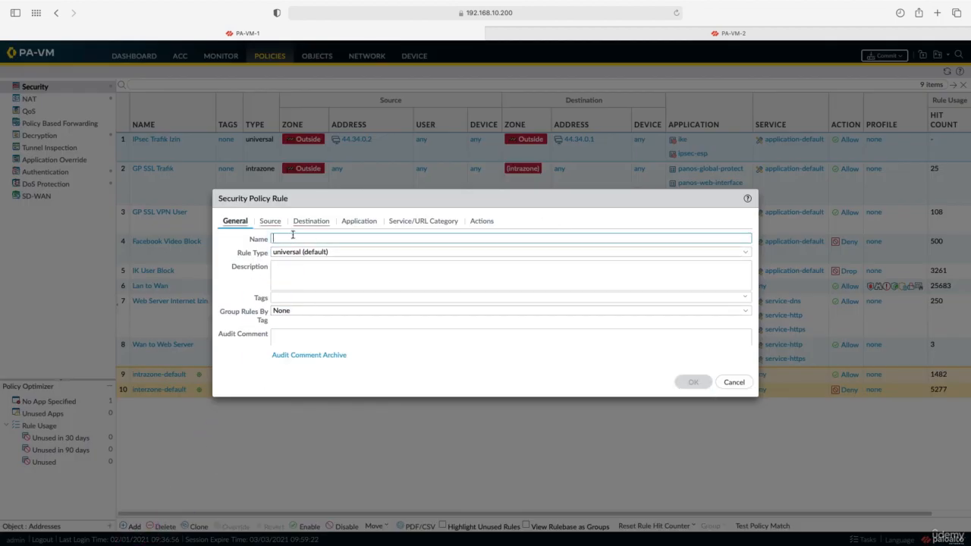
type("IPsec VPN Uses")
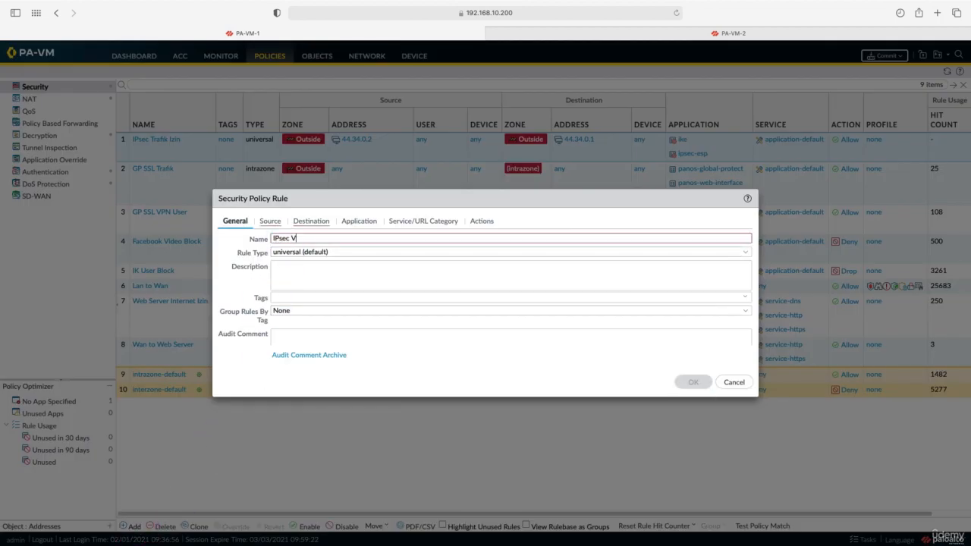
left_click(747, 254)
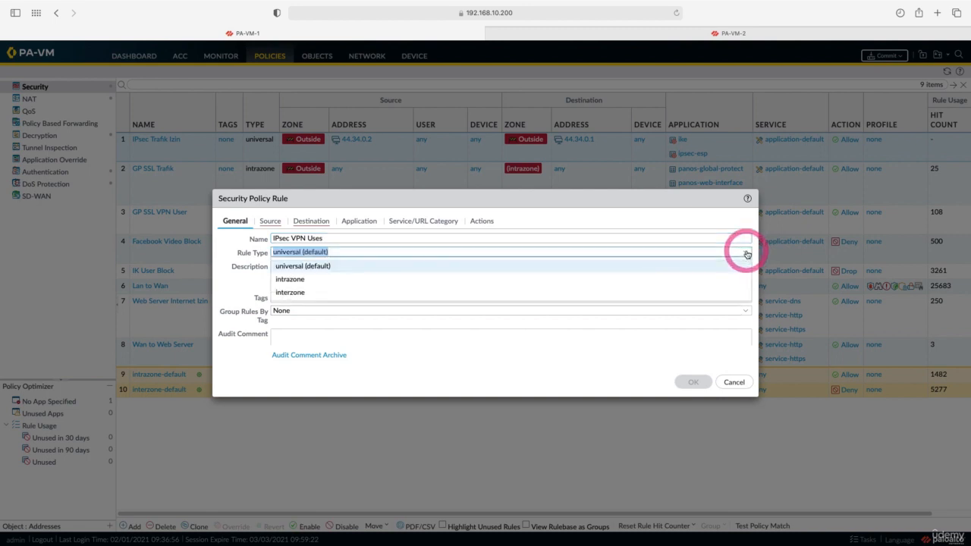
left_click(667, 286)
Add Inside and IPsec VPN as the rule's source zones
left_click(269, 220)
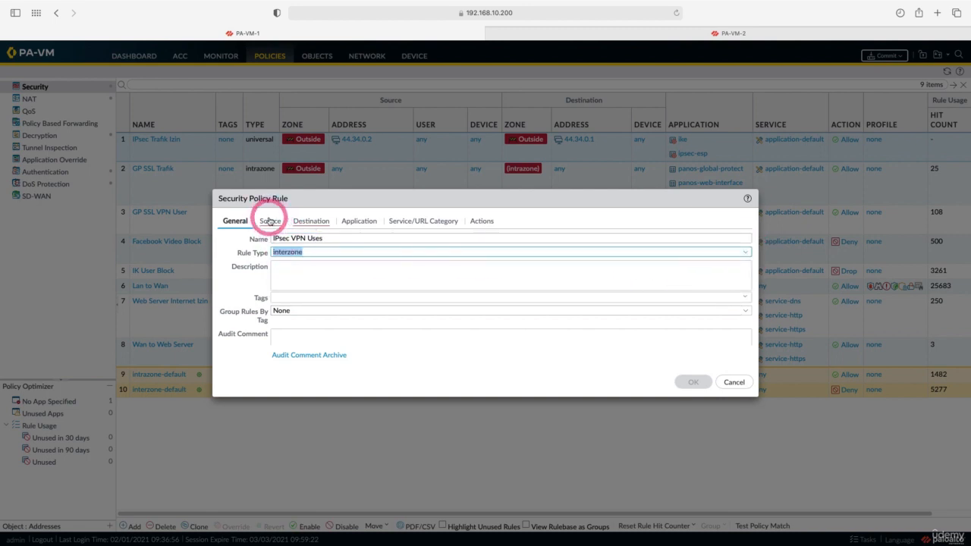
left_click(235, 352)
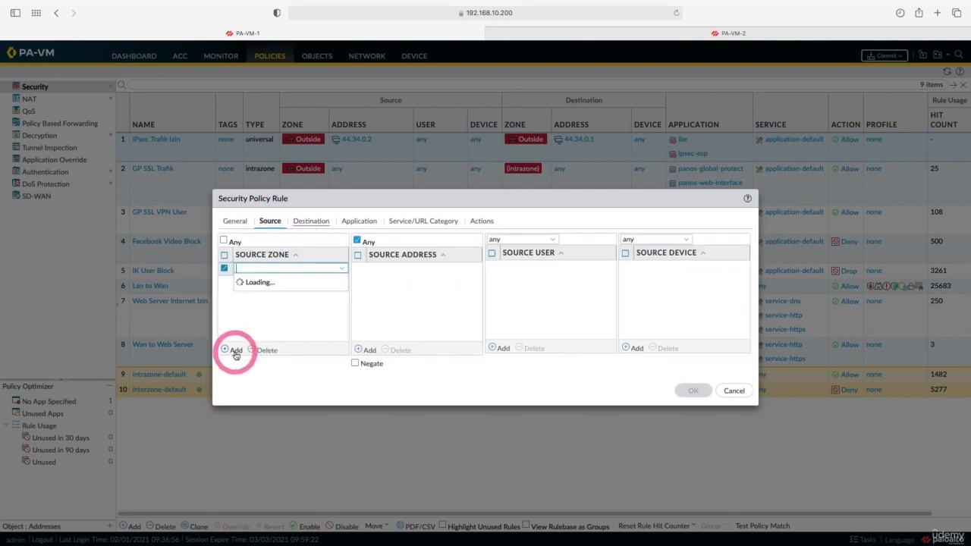
left_click(234, 322)
left_click(236, 352)
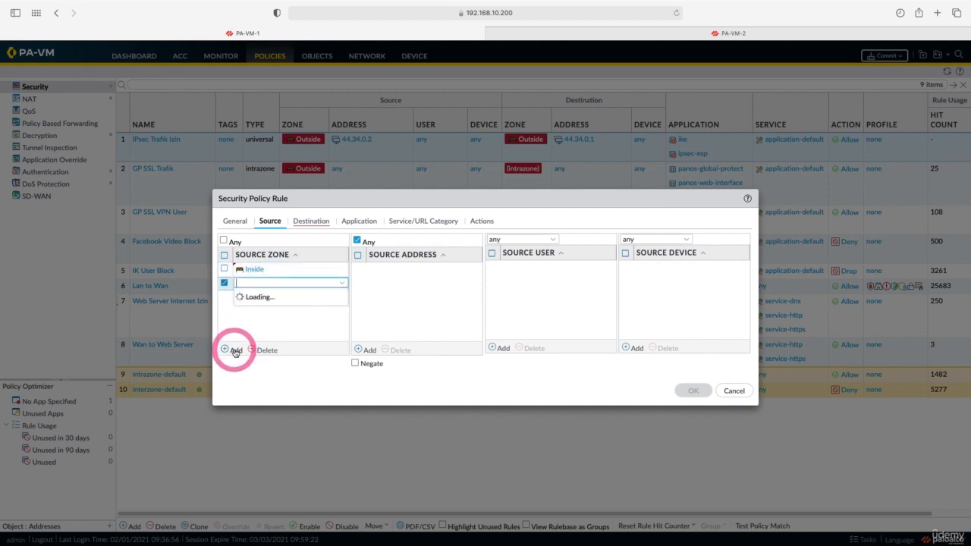
left_click(257, 334)
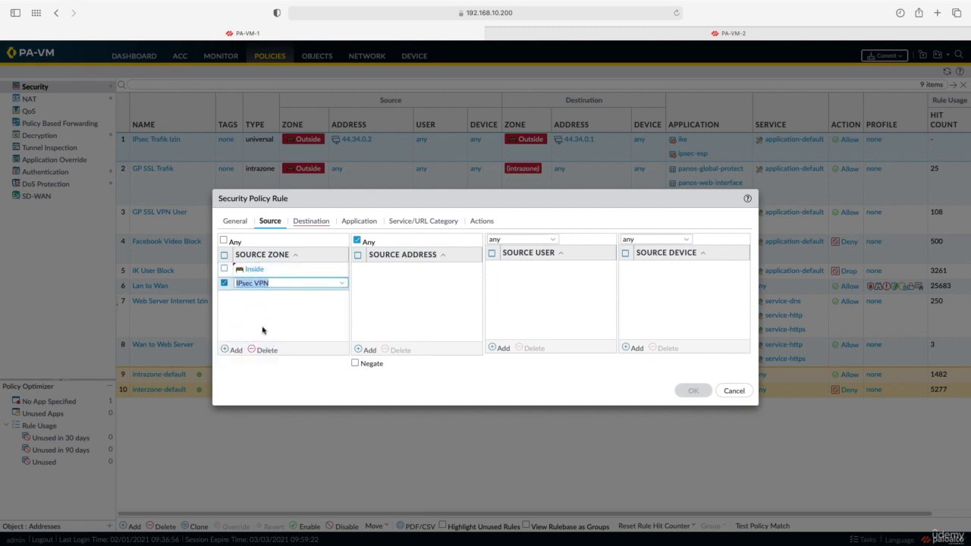
Add IPsec VPN and Inside as the rule's destination zones
left_click(313, 222)
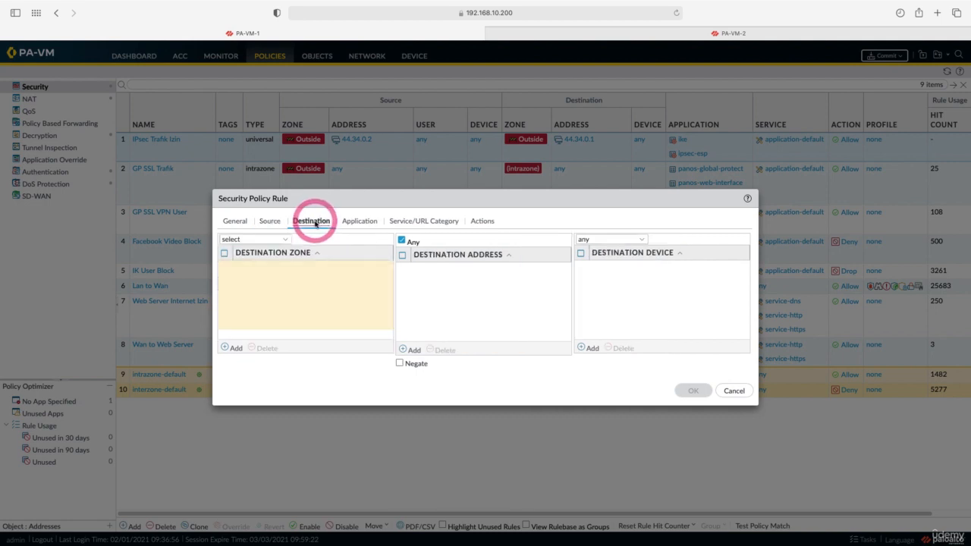
left_click(233, 348)
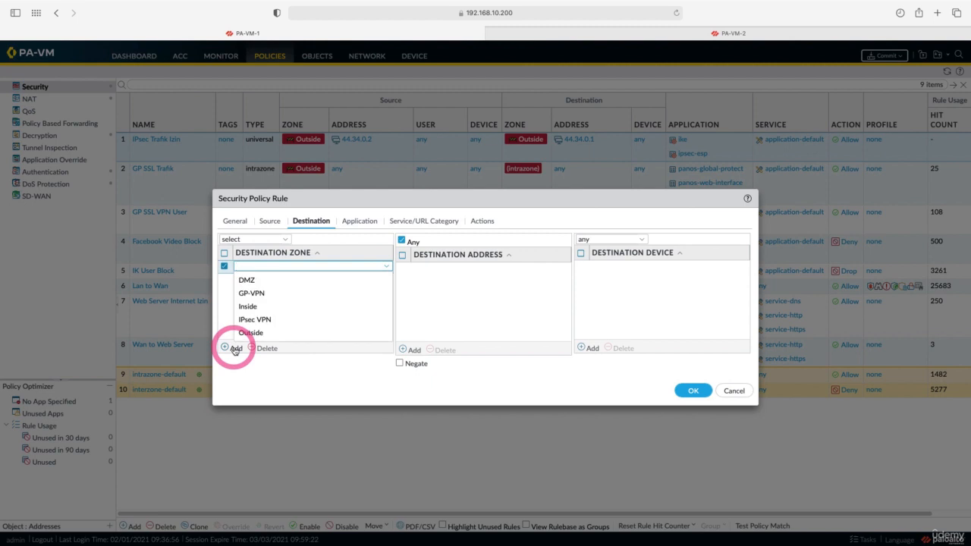
left_click(244, 319)
left_click(233, 347)
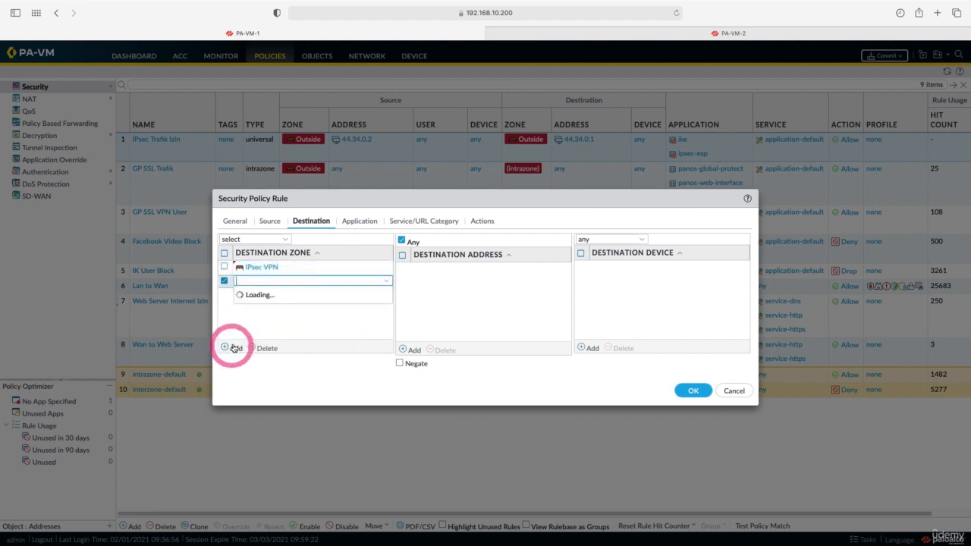
left_click(247, 320)
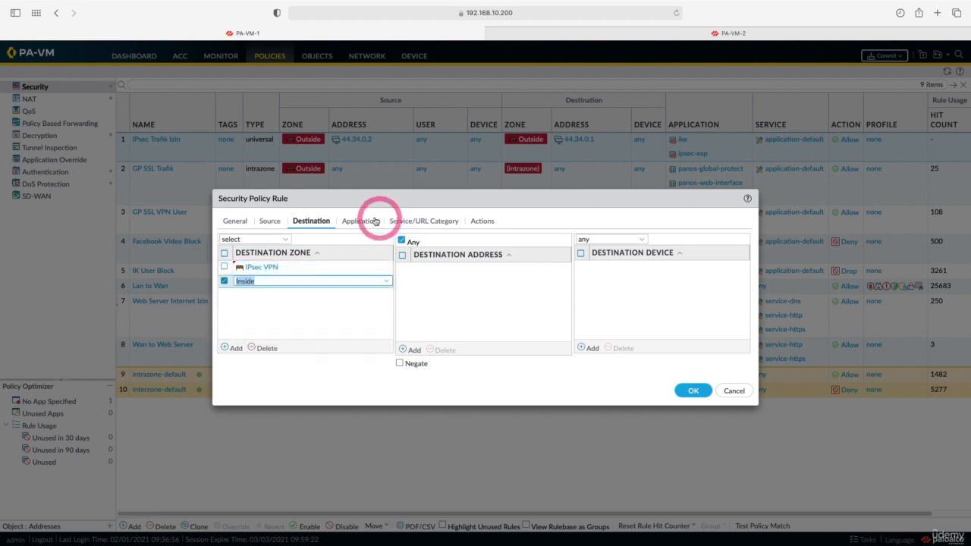
Enable Log at Session Start in the rule's actions and save the rule
left_click(483, 221)
left_click(546, 252)
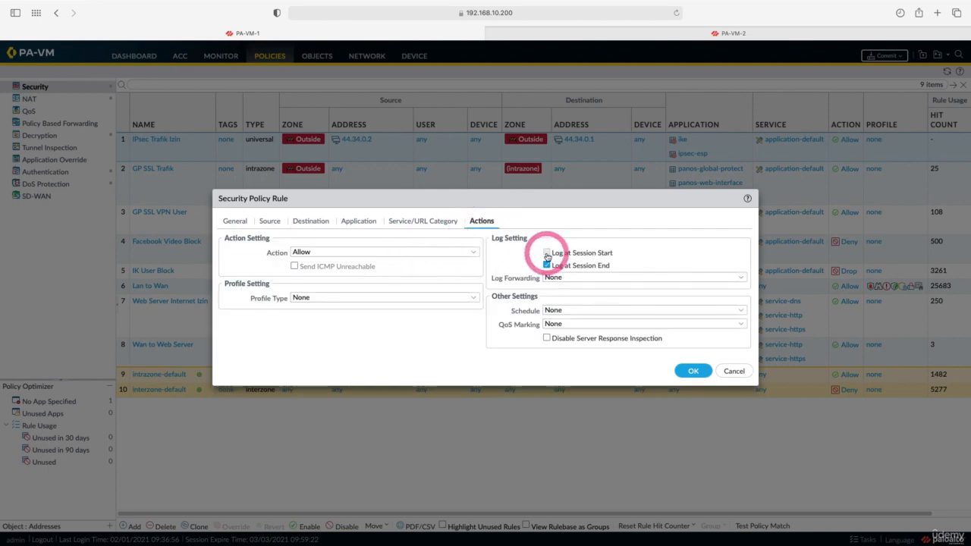
left_click(546, 264)
left_click(693, 370)
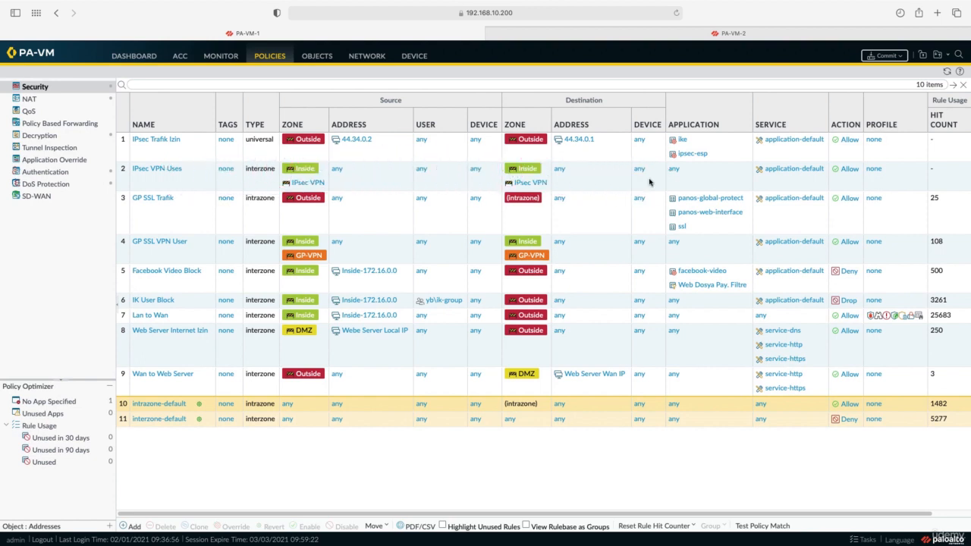
Commit PA-VM-1's pending changes, then switch to the PA-VM-2 browser tab
left_click(882, 57)
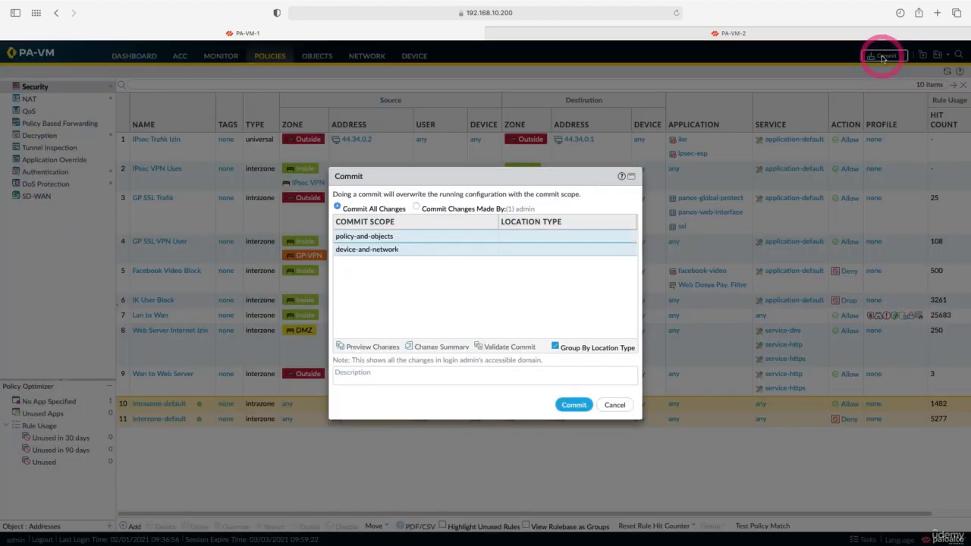
left_click(574, 405)
left_click(570, 405)
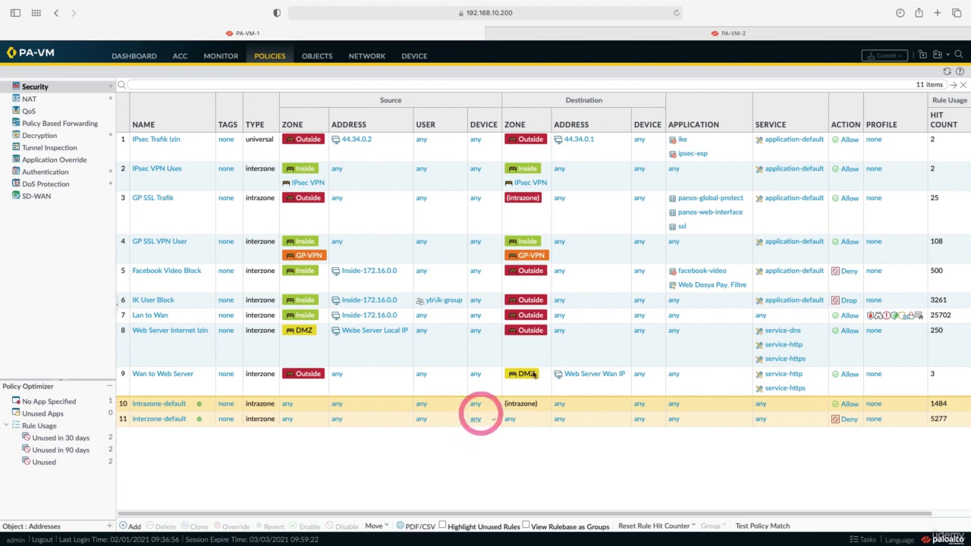
left_click(667, 38)
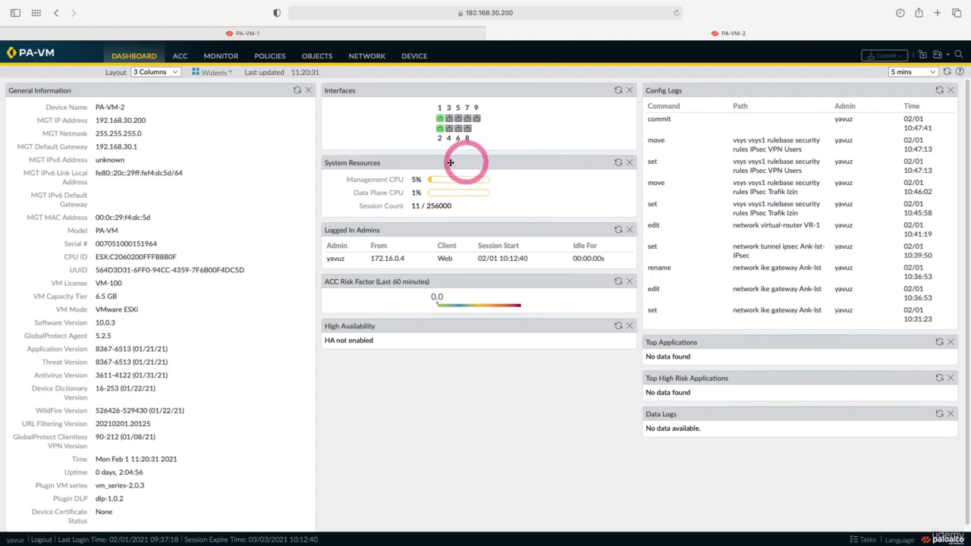
Review PA-VM-2's security zones and its tunnel interfaces such as tunnel.1
left_click(366, 58)
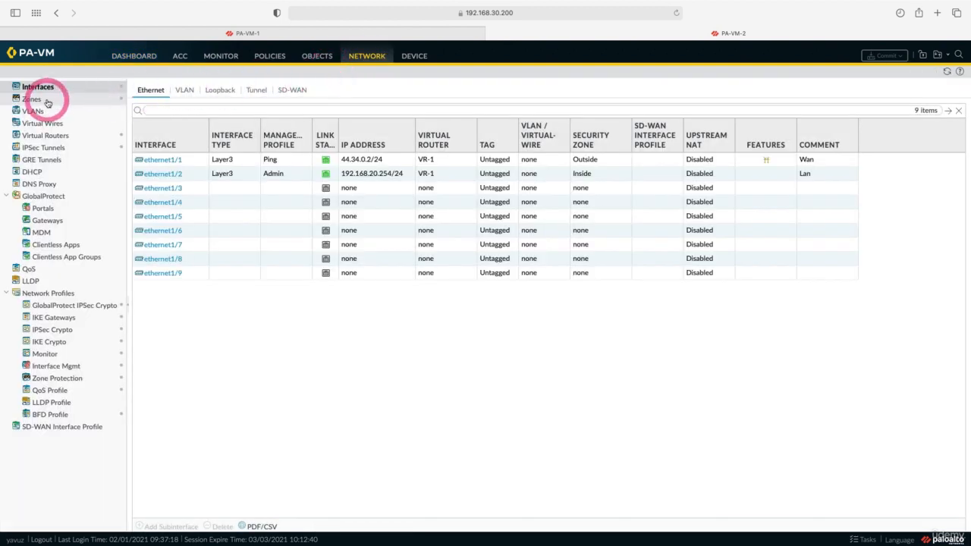
left_click(42, 99)
left_click(38, 88)
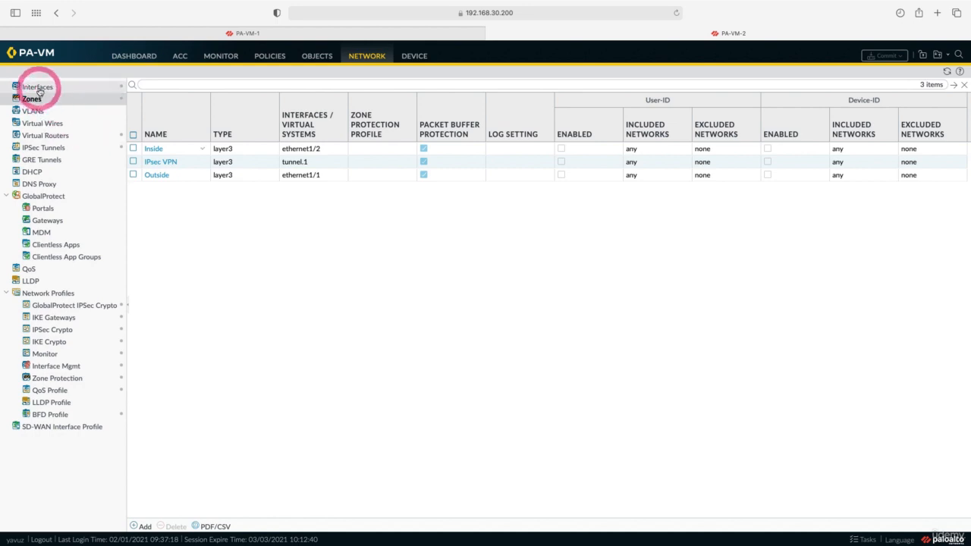
left_click(255, 89)
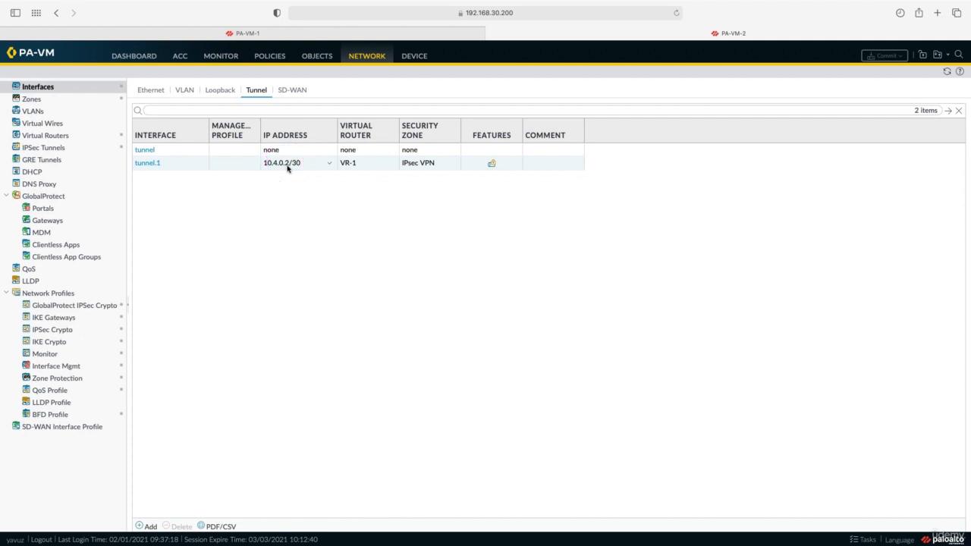
Check IKE crypto profiles, gateway Ank-Ist-Gw and the IPsec tunnels, ending on Virtual Routers
left_click(65, 345)
left_click(51, 319)
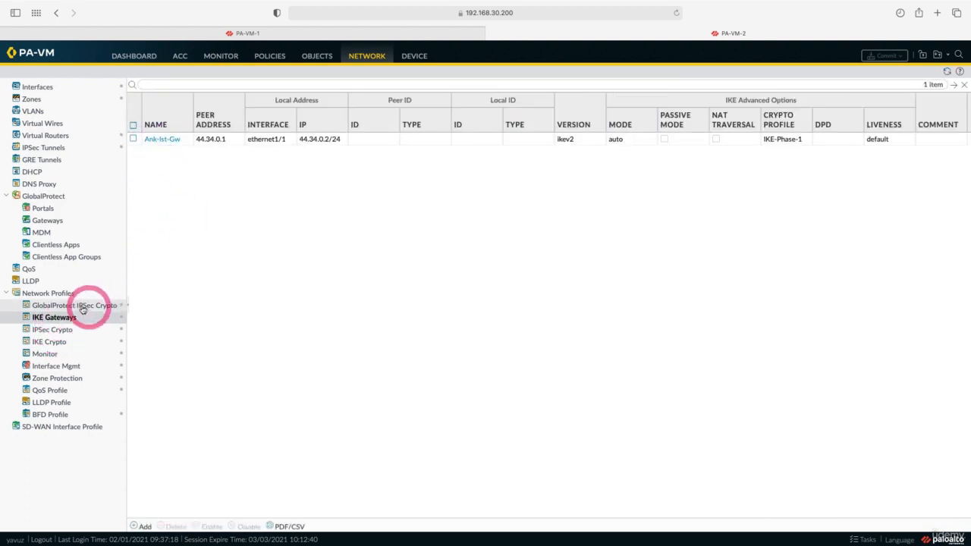
left_click(52, 150)
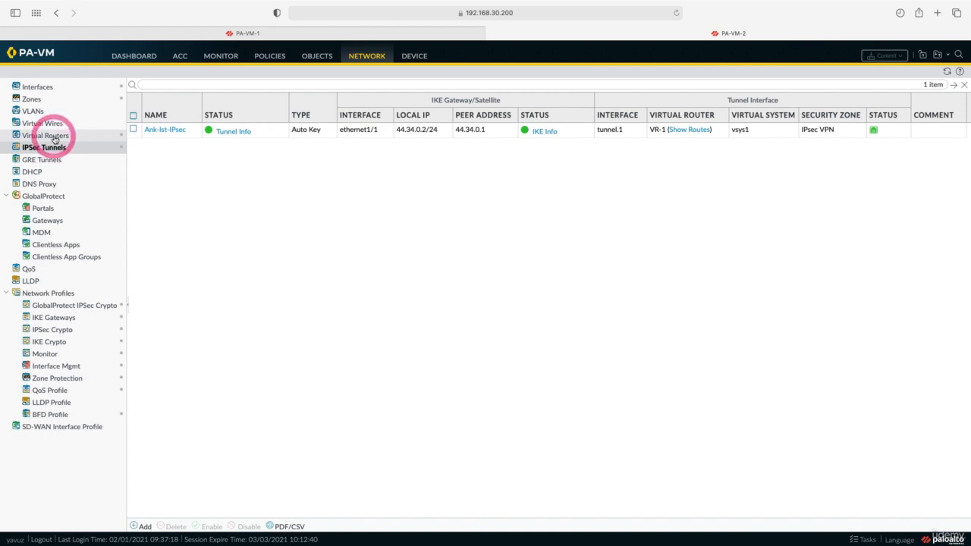
left_click(54, 136)
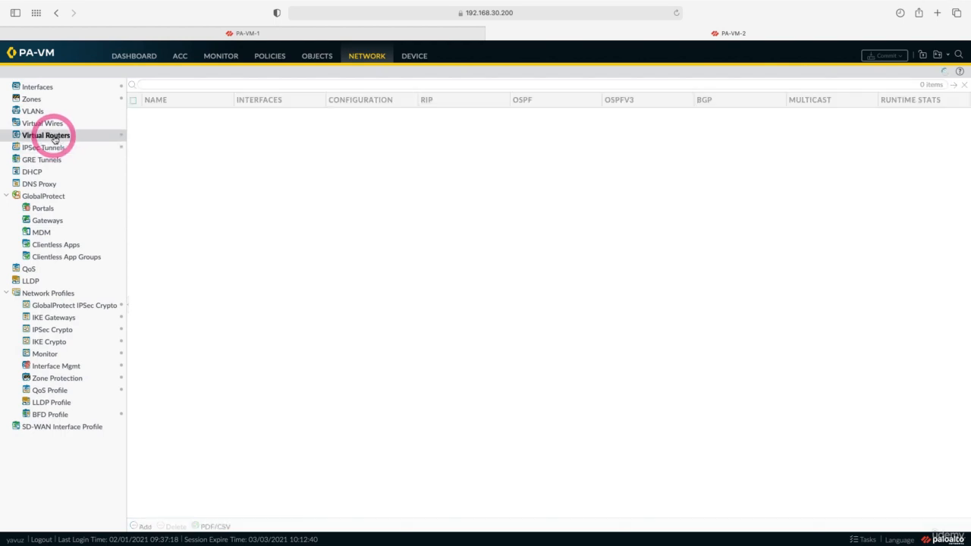
Inspect VR-1's static routes, including 172.16.0.0/24 via tunnel.1, and cancel without changes
left_click(152, 117)
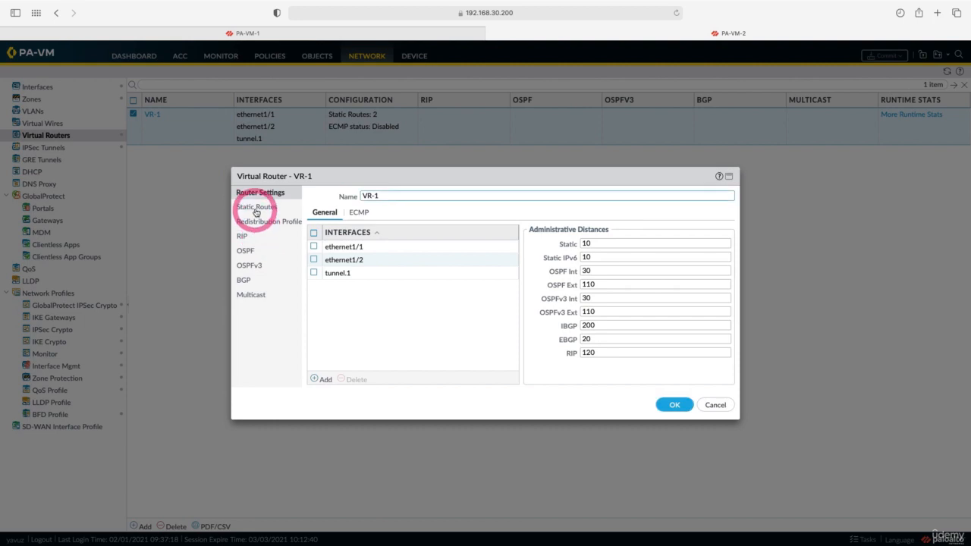
left_click(256, 207)
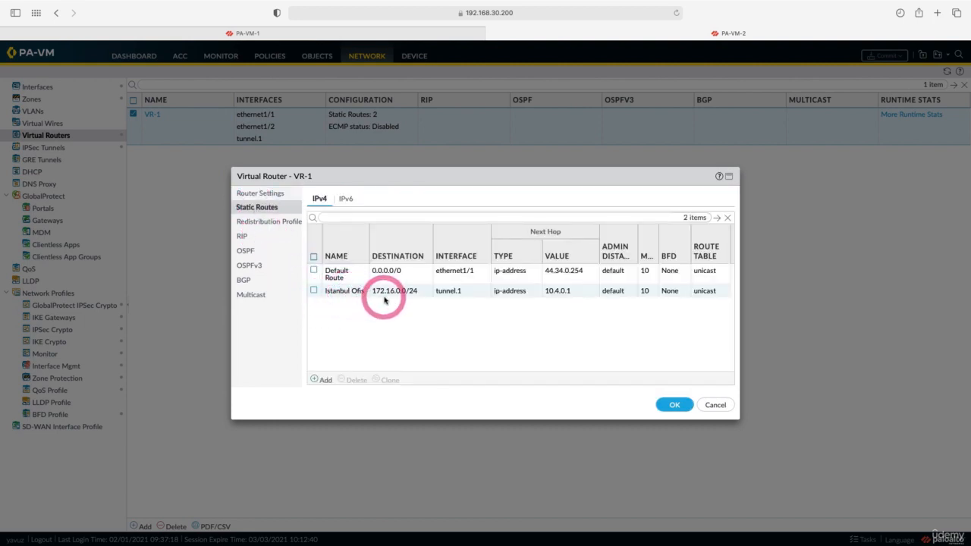
left_click(716, 405)
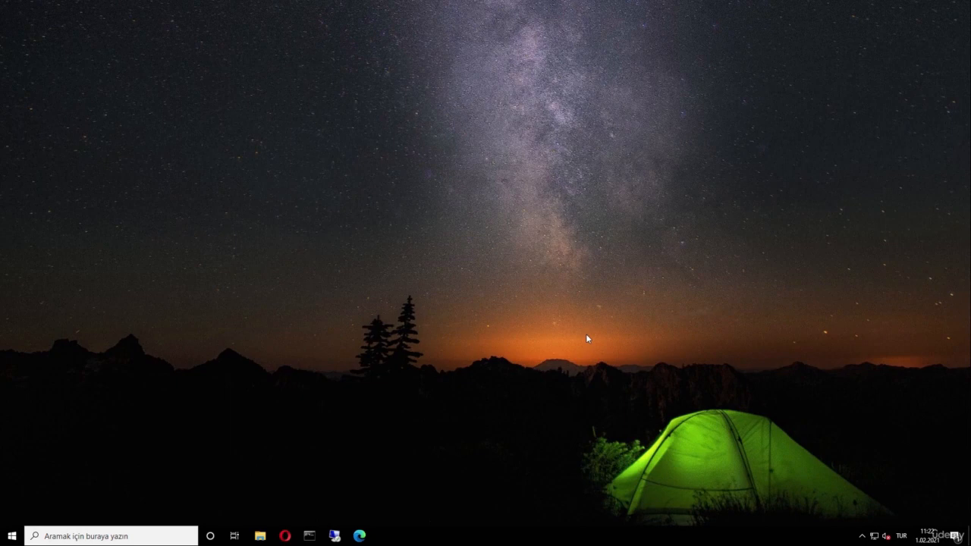
Run ipconfig /all in a new Command Prompt window
left_click(310, 539)
left_click(333, 227)
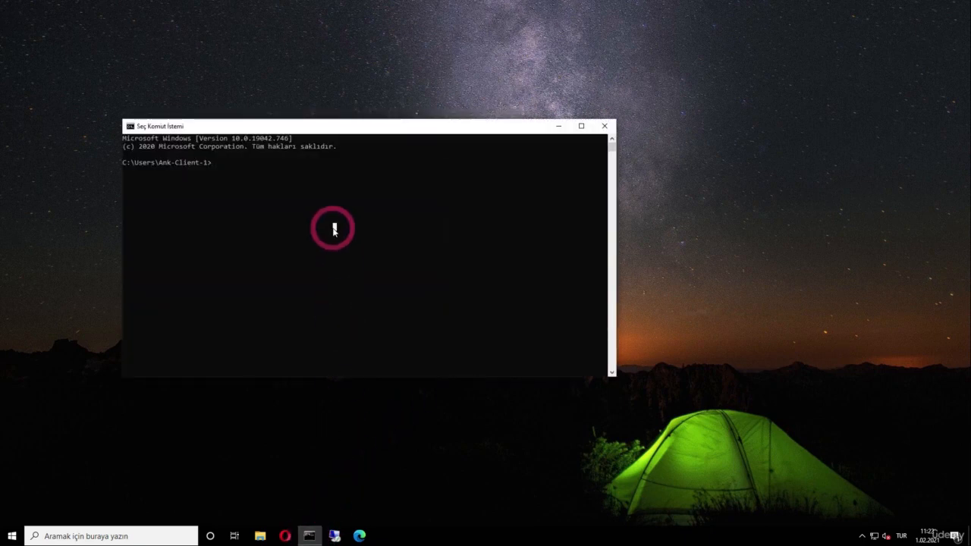
type("ipconfig /all")
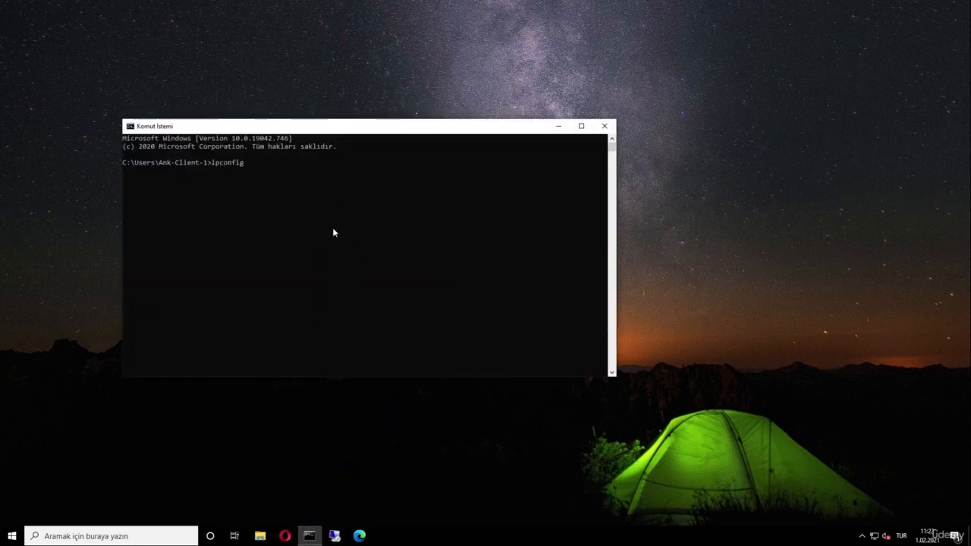
key("Return")
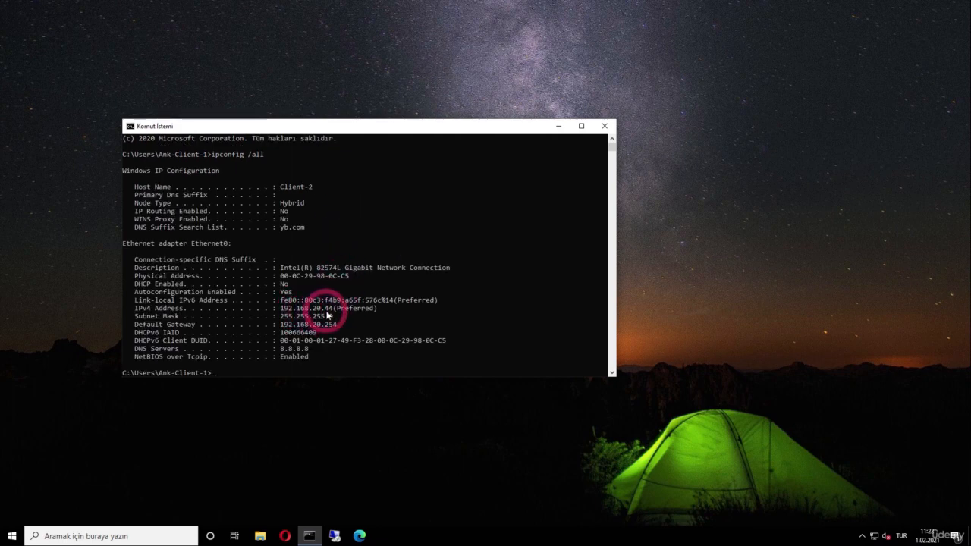
Ping 172.16.0.114 and tracert 172.16.0.144 through hop 10.4.0.1, then close Command Prompt
left_click(286, 372)
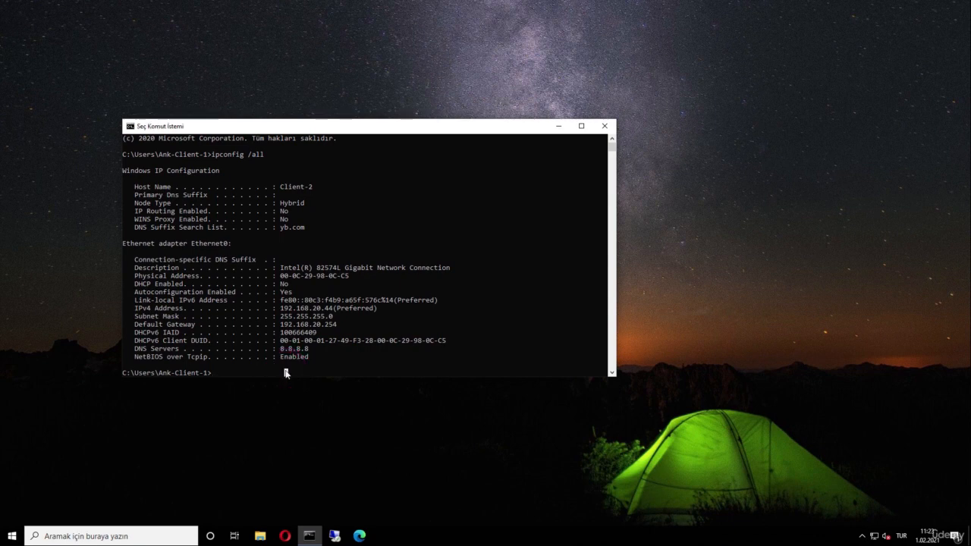
type("ping 172.16.0.114")
key("Return")
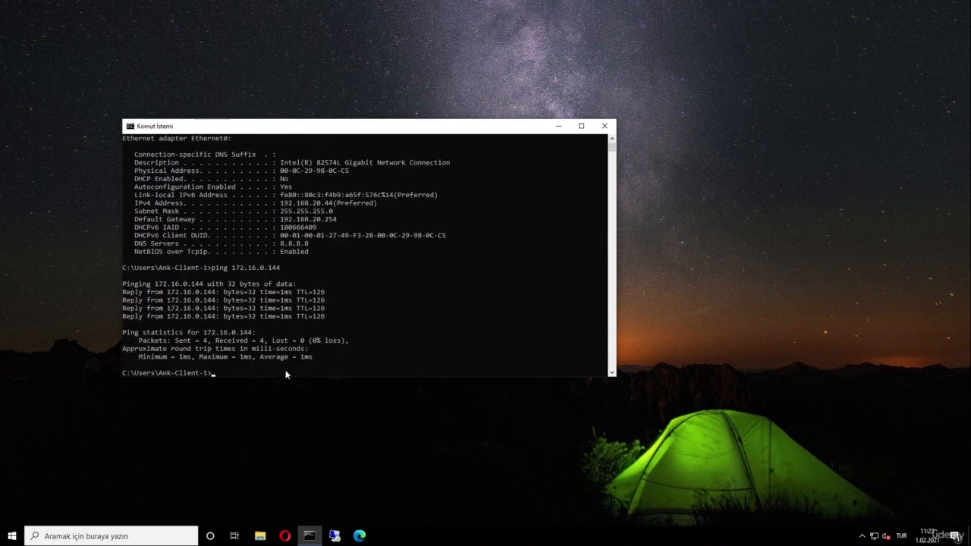
type("tracert 172.16.0.144")
key("Return")
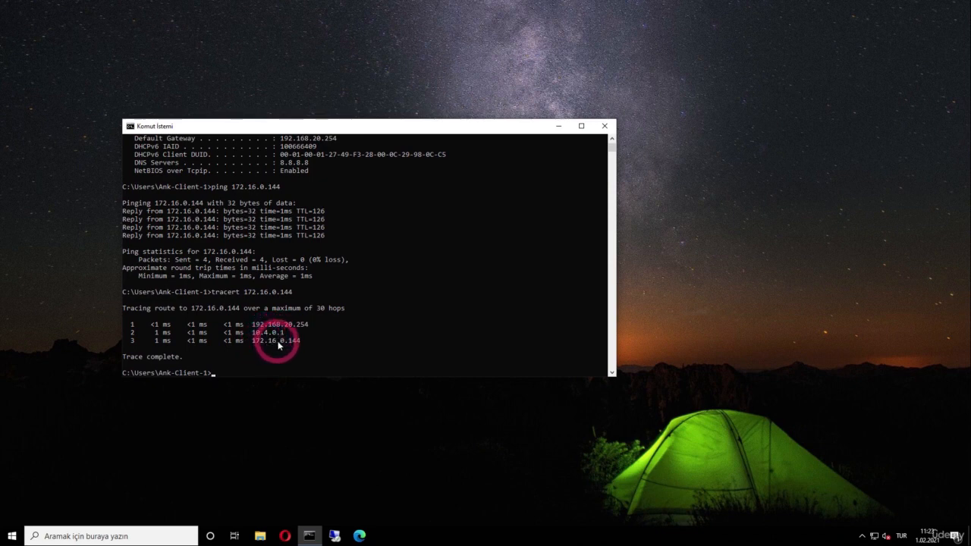
left_click(604, 125)
left_click(334, 536)
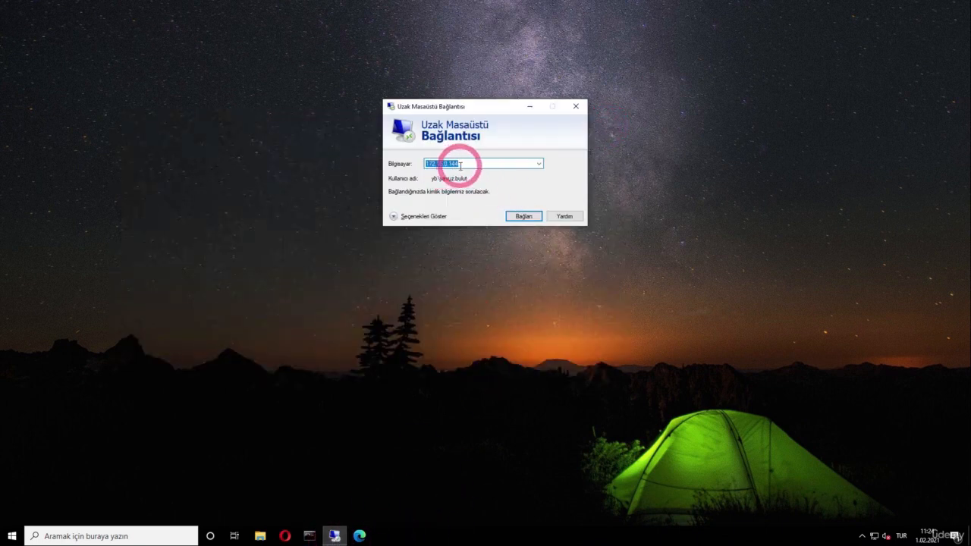
Connect by Remote Desktop to 172.16.0.144 with the account password, then minimize the session
left_click(523, 216)
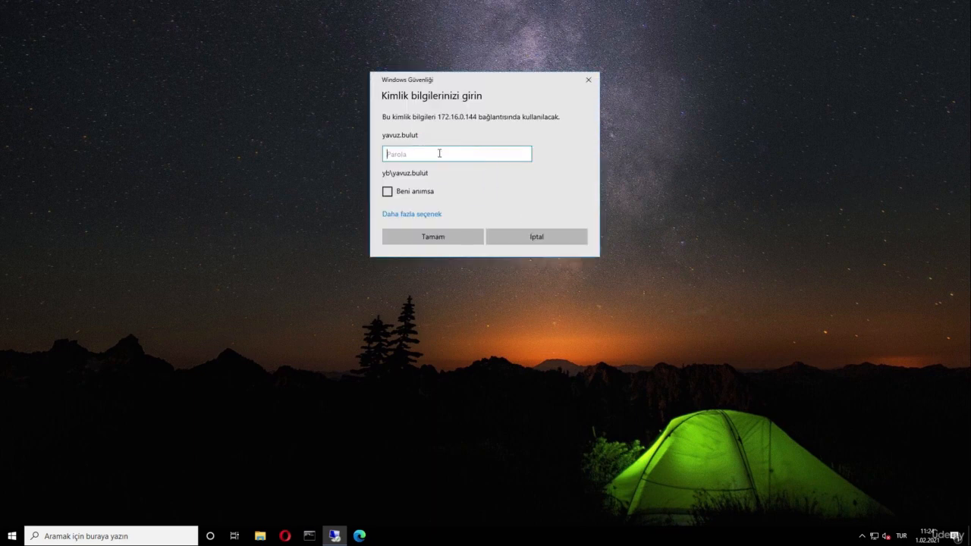
type("*********")
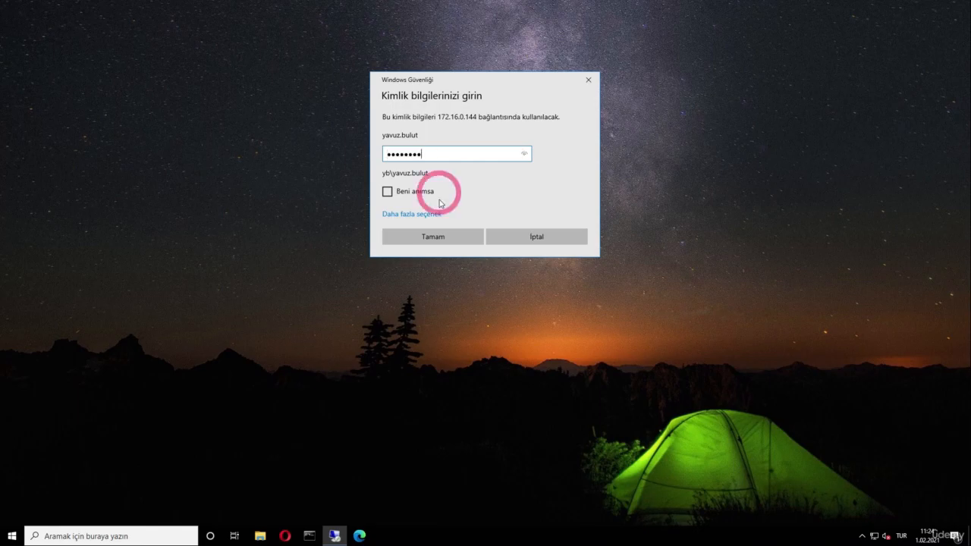
left_click(443, 234)
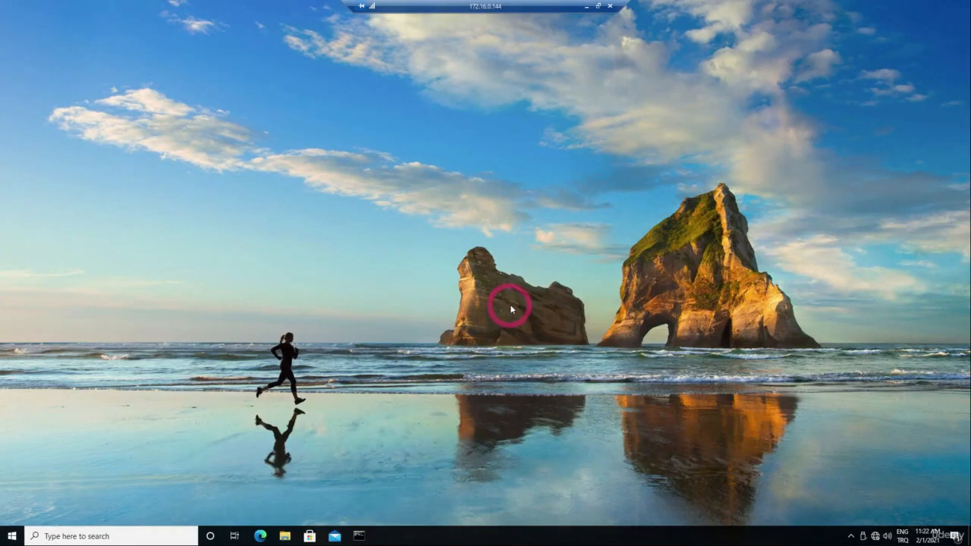
left_click(587, 7)
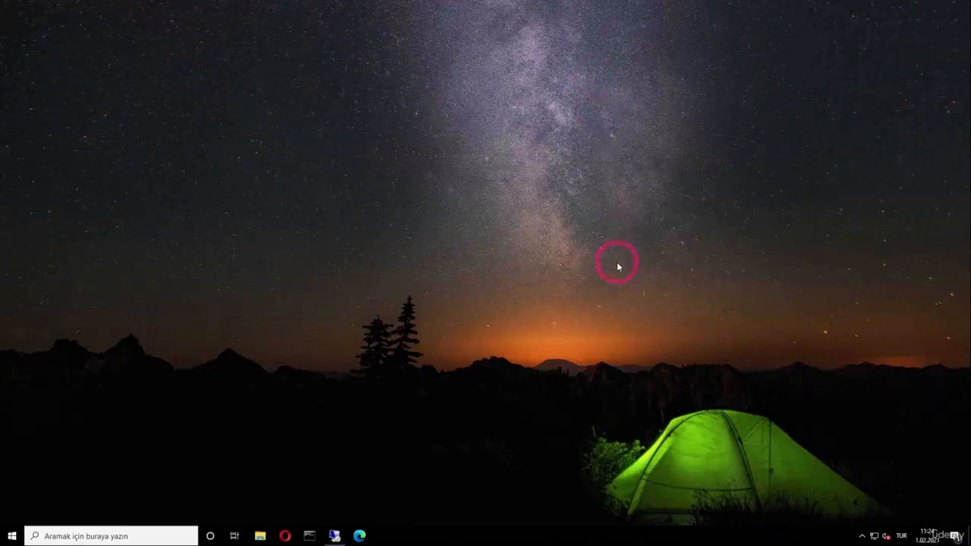